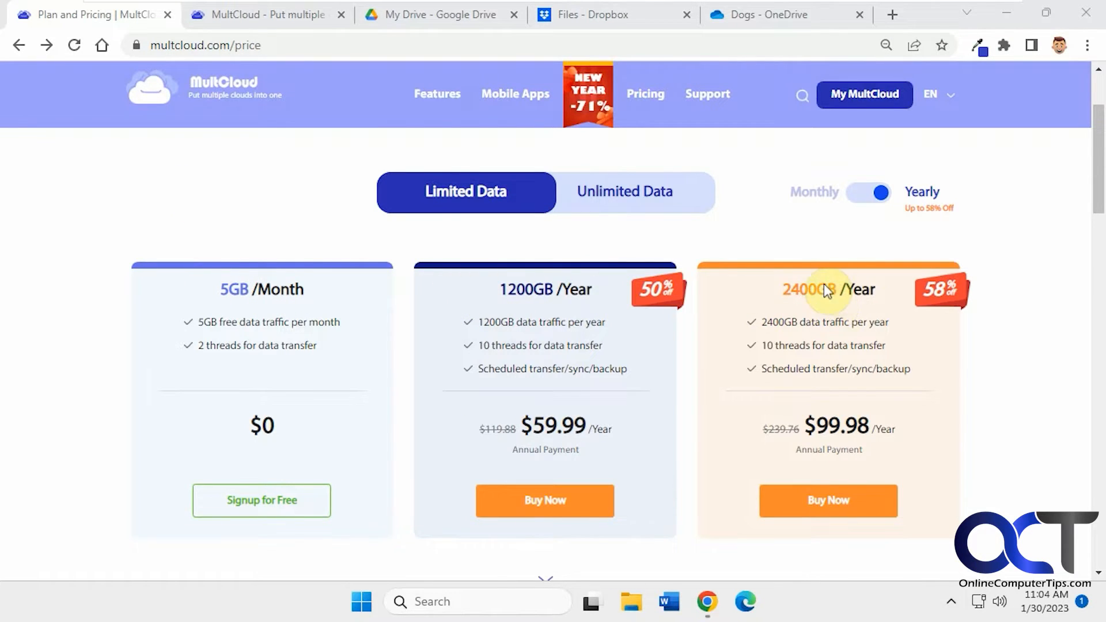
# Compare the Unlimited Data and Limited Data pricing plans.
pyautogui.click(609, 203)
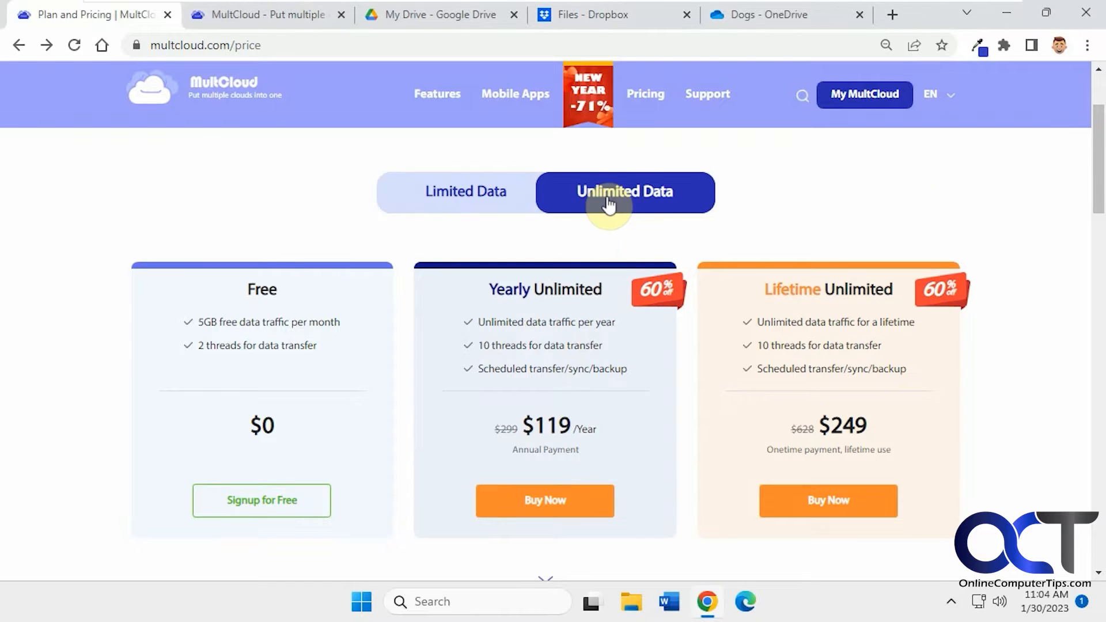
pyautogui.click(494, 201)
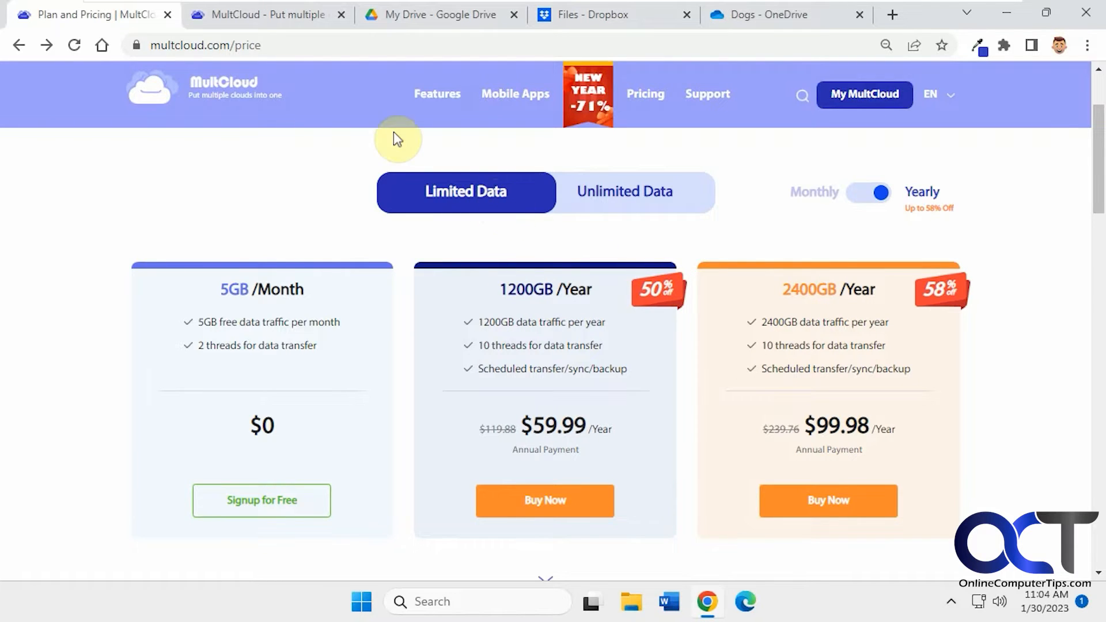
# Browse the contents of the connected Dropbox, Google Drive and OneDrive drives in MultCloud.
pyautogui.click(271, 15)
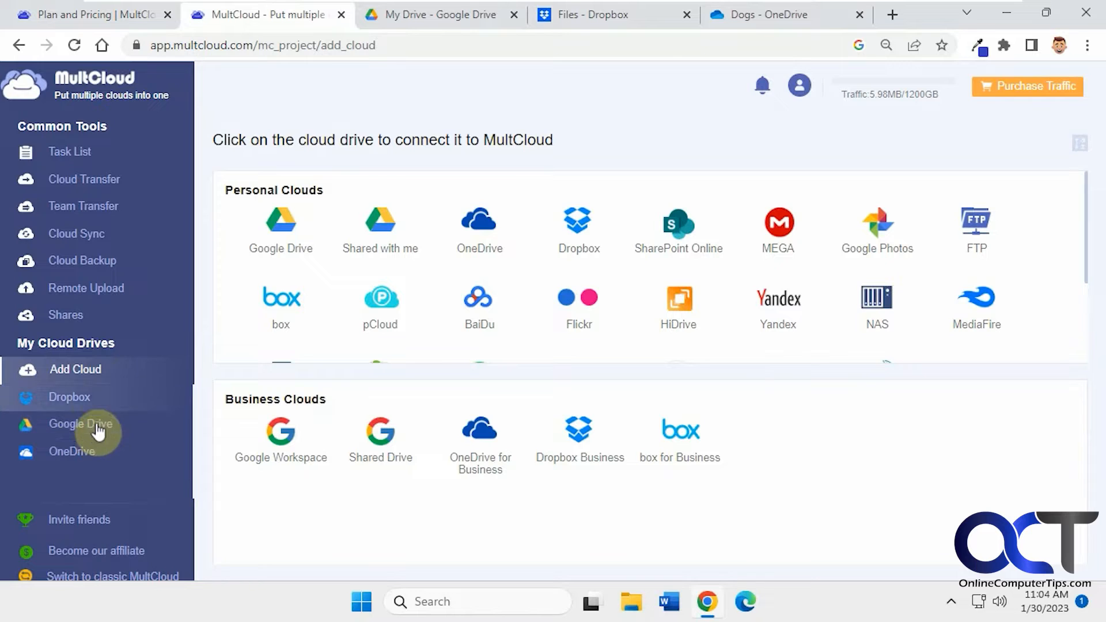
pyautogui.click(84, 403)
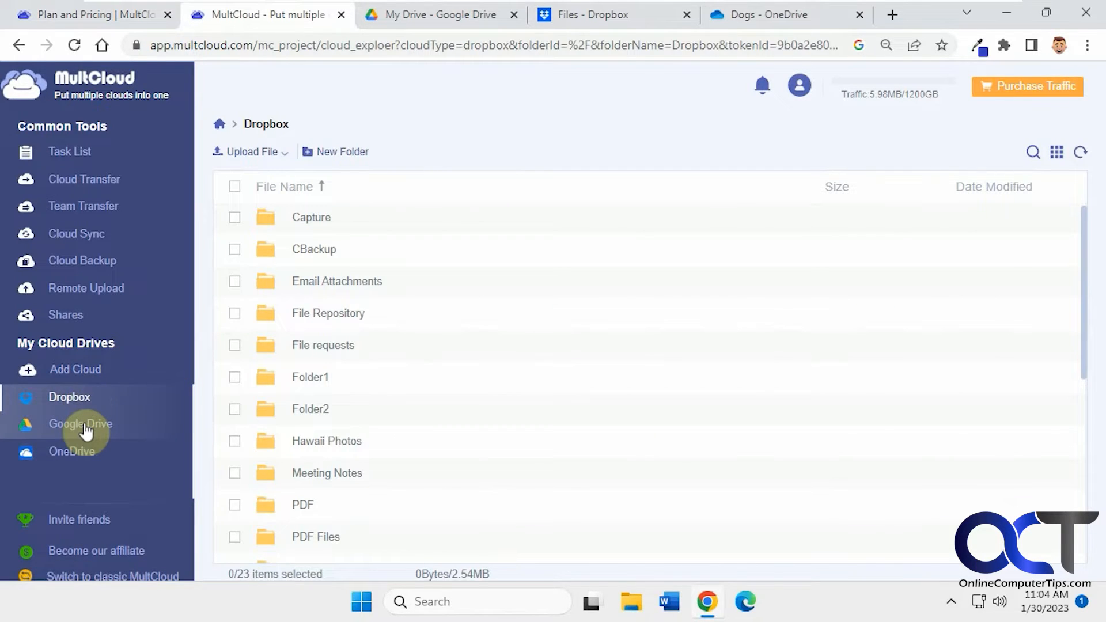
pyautogui.click(84, 426)
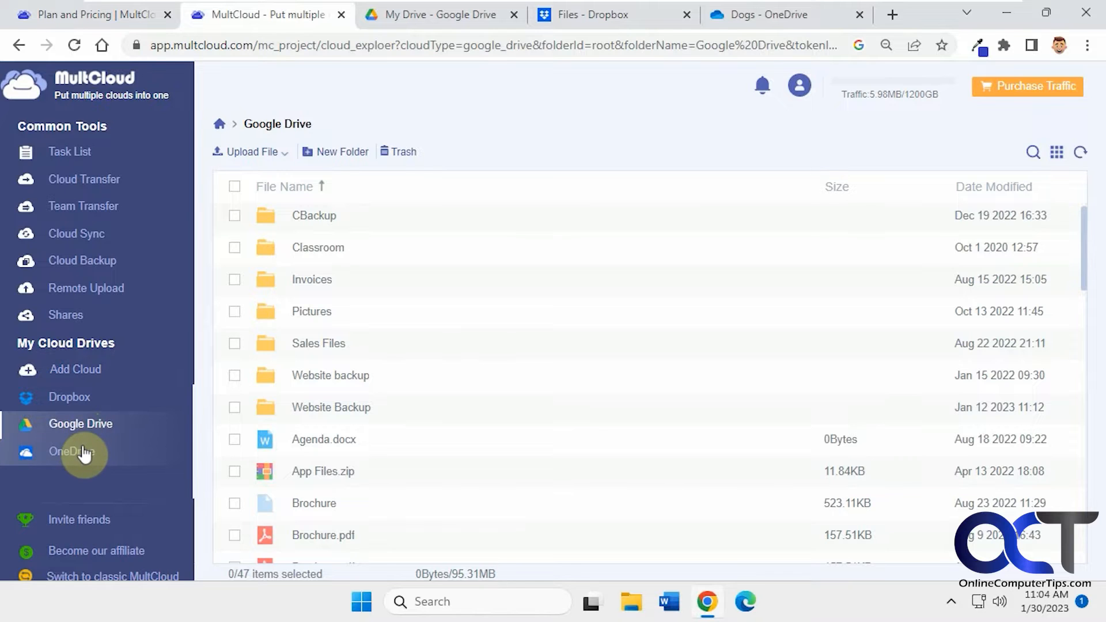
pyautogui.click(86, 448)
pyautogui.click(88, 405)
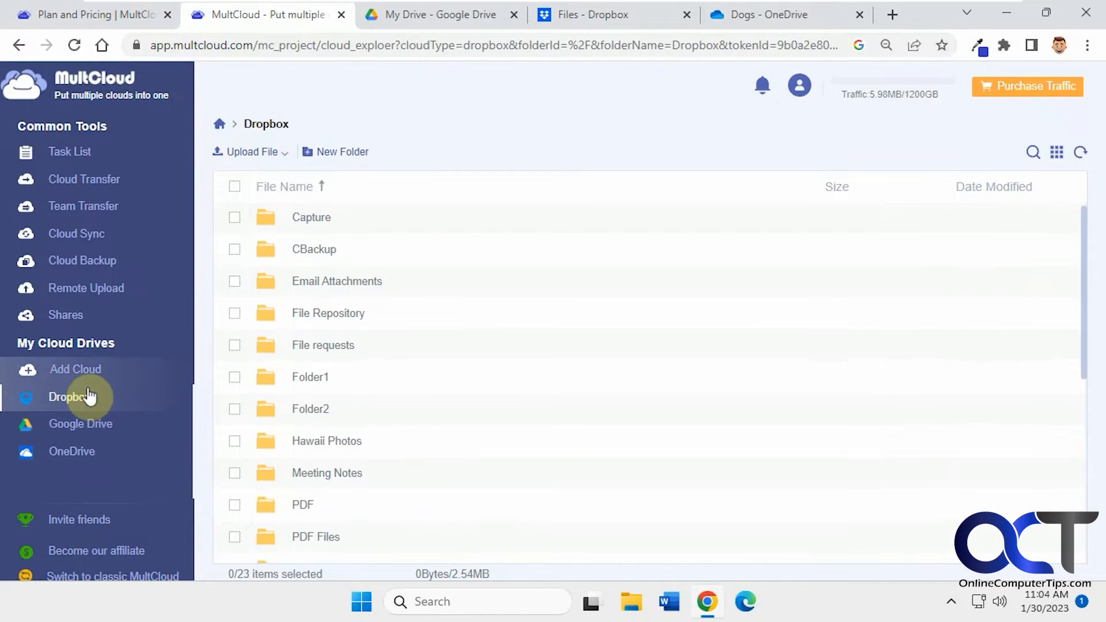
# Add Google Photos as a new cloud, choosing the Google account and allowing MultCloud access.
pyautogui.click(91, 374)
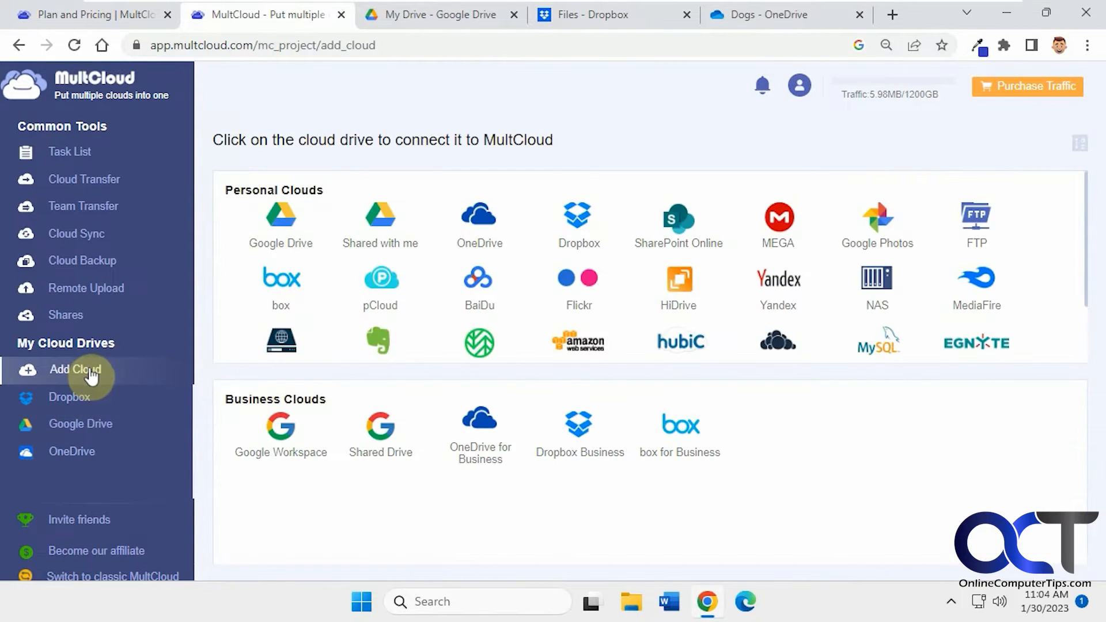
pyautogui.click(875, 230)
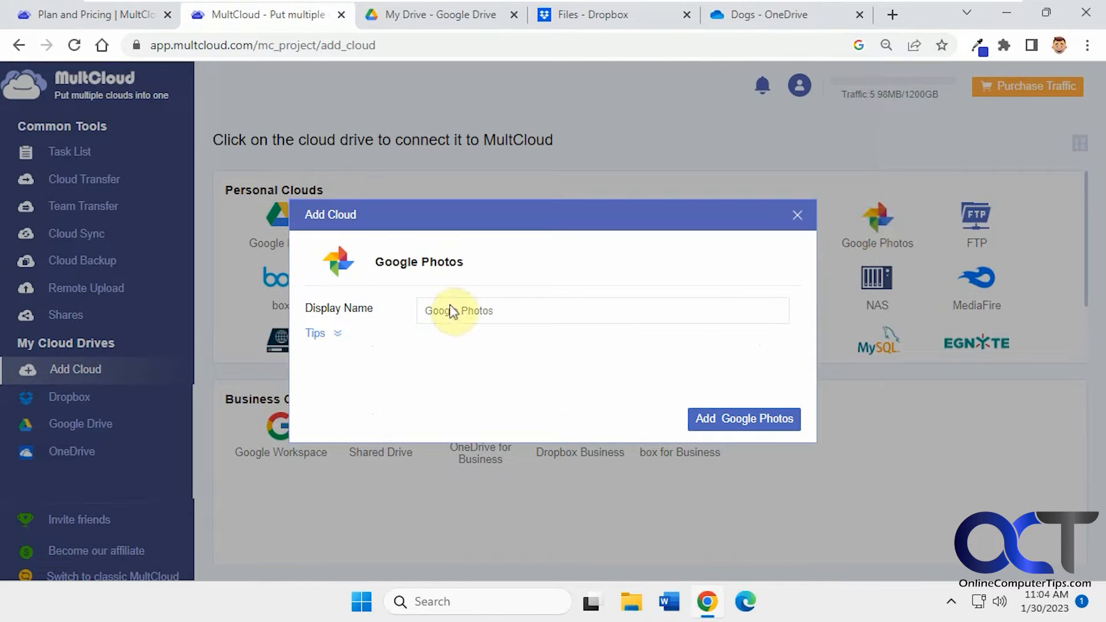
pyautogui.click(719, 420)
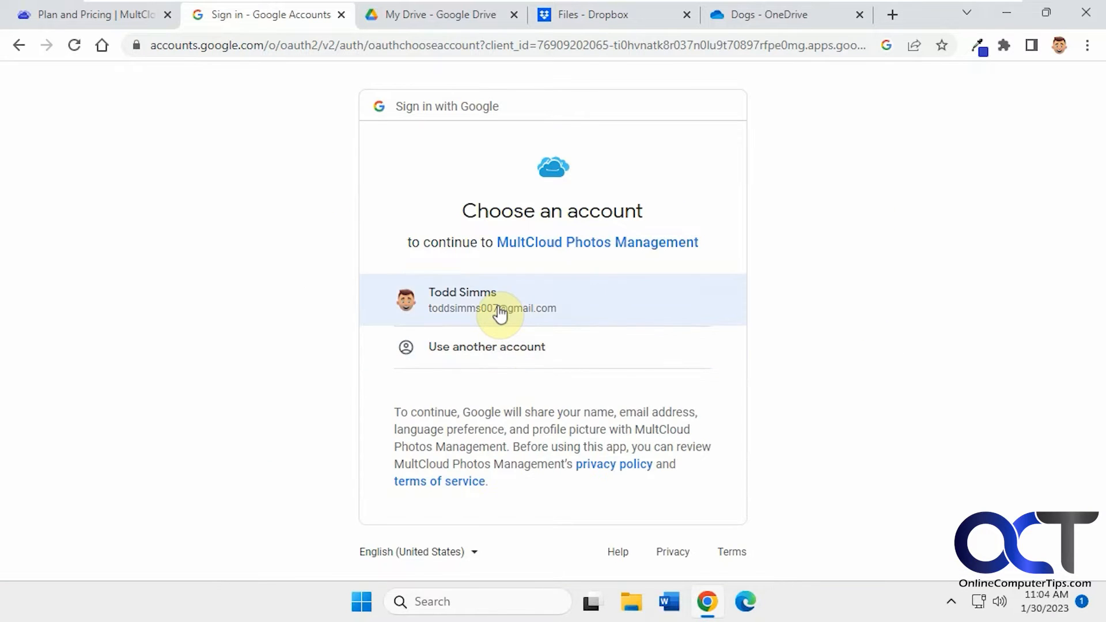
pyautogui.click(499, 311)
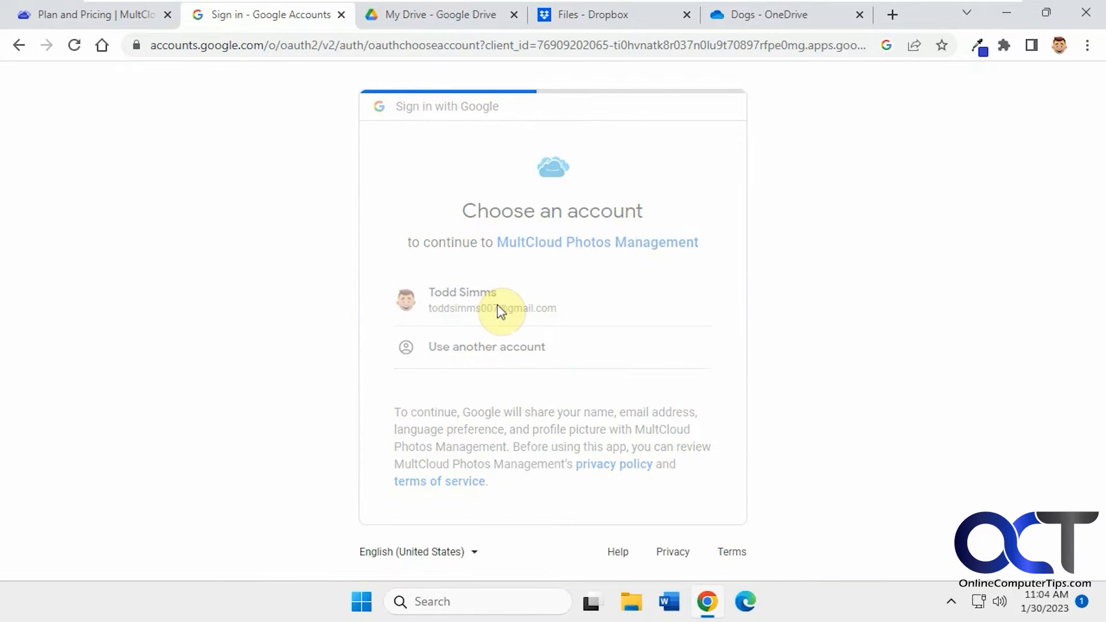
pyautogui.scroll(-5, 499, 309)
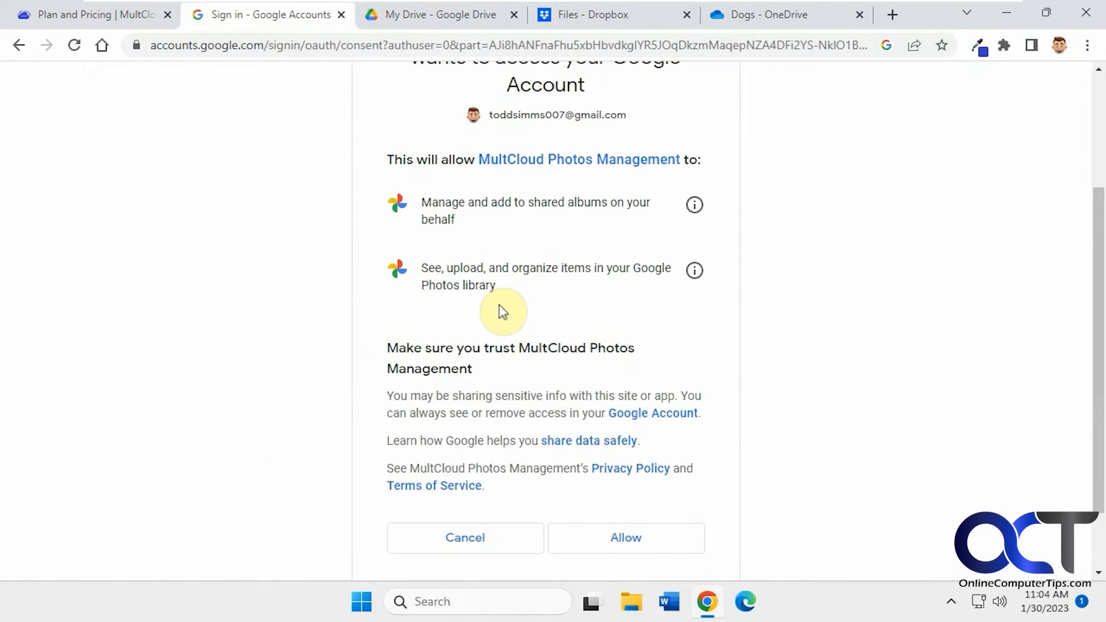
pyautogui.click(635, 461)
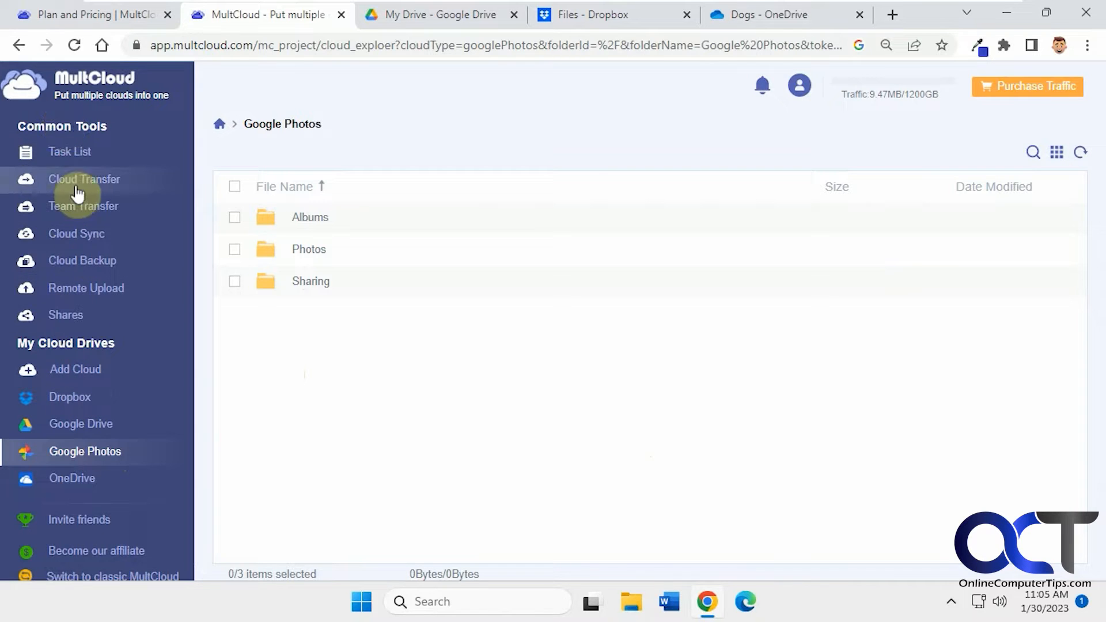
# Review the sync task's options for sync modes, email and filter without saving changes.
pyautogui.click(68, 153)
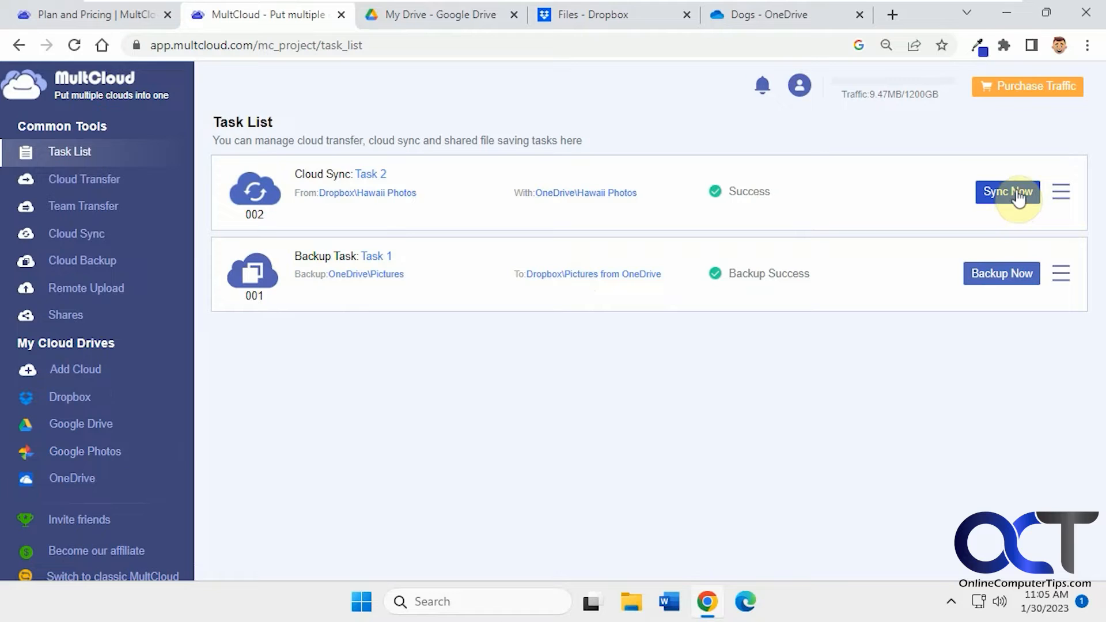
pyautogui.click(1060, 199)
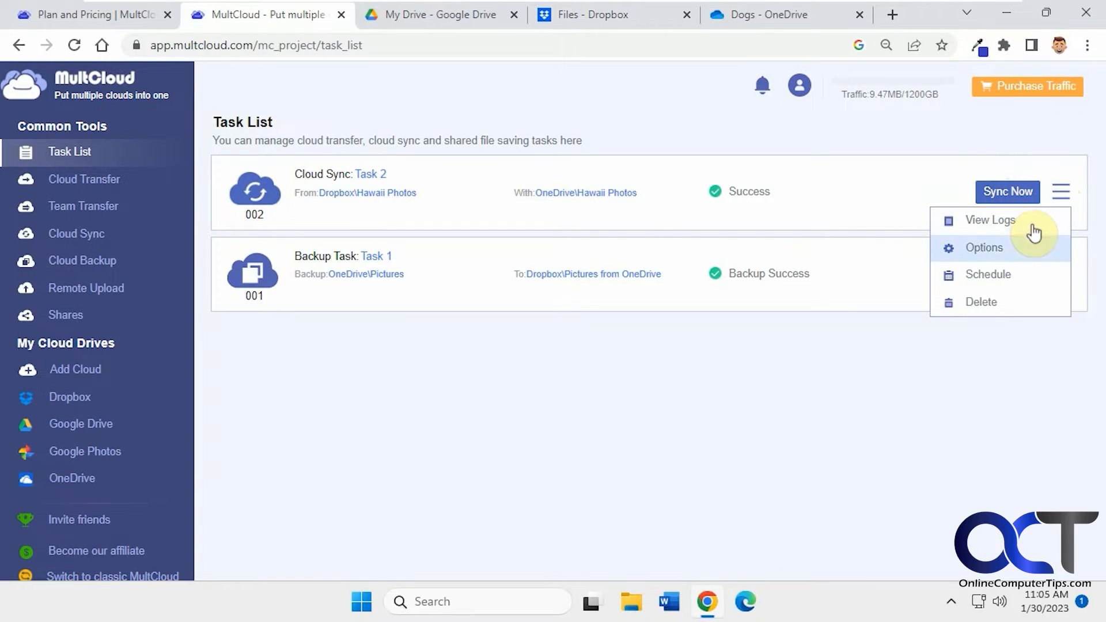
pyautogui.click(1024, 247)
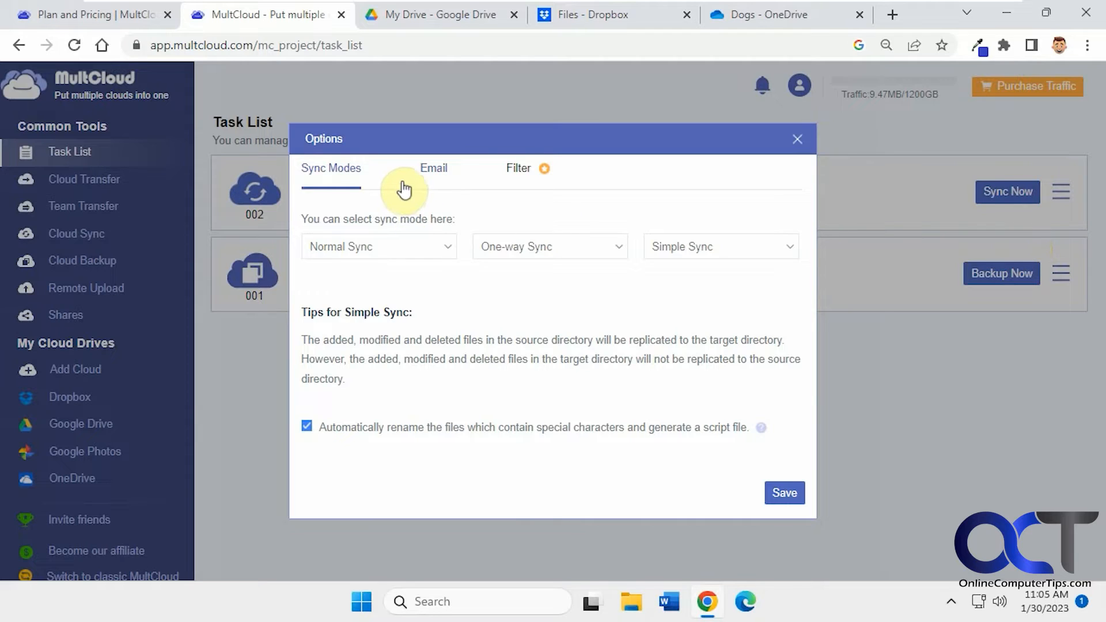
pyautogui.click(444, 250)
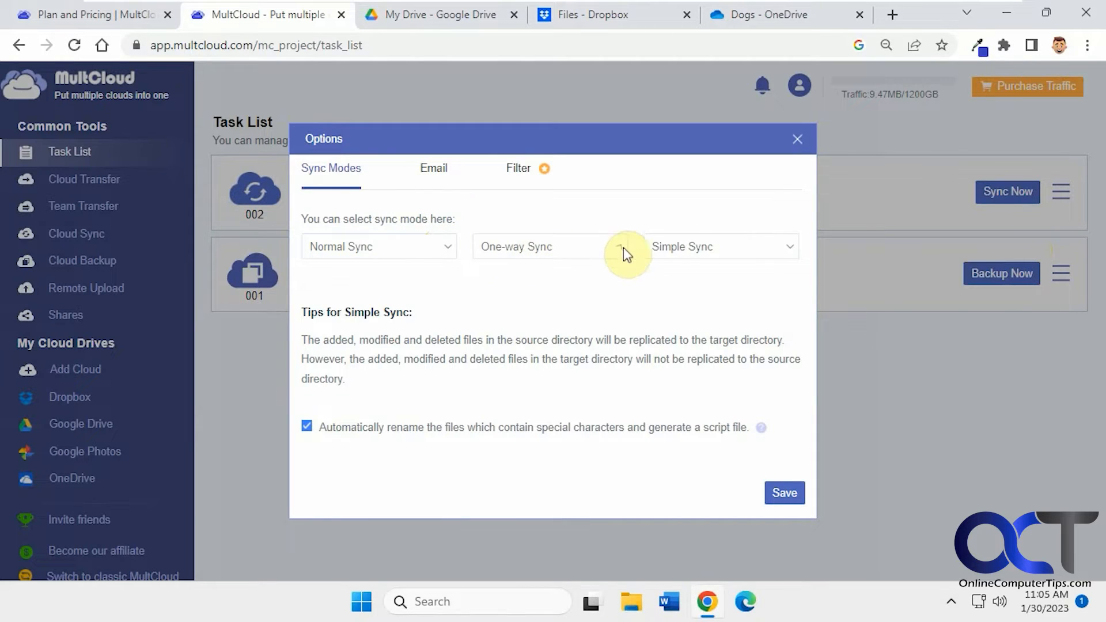
pyautogui.moveTo(669, 238)
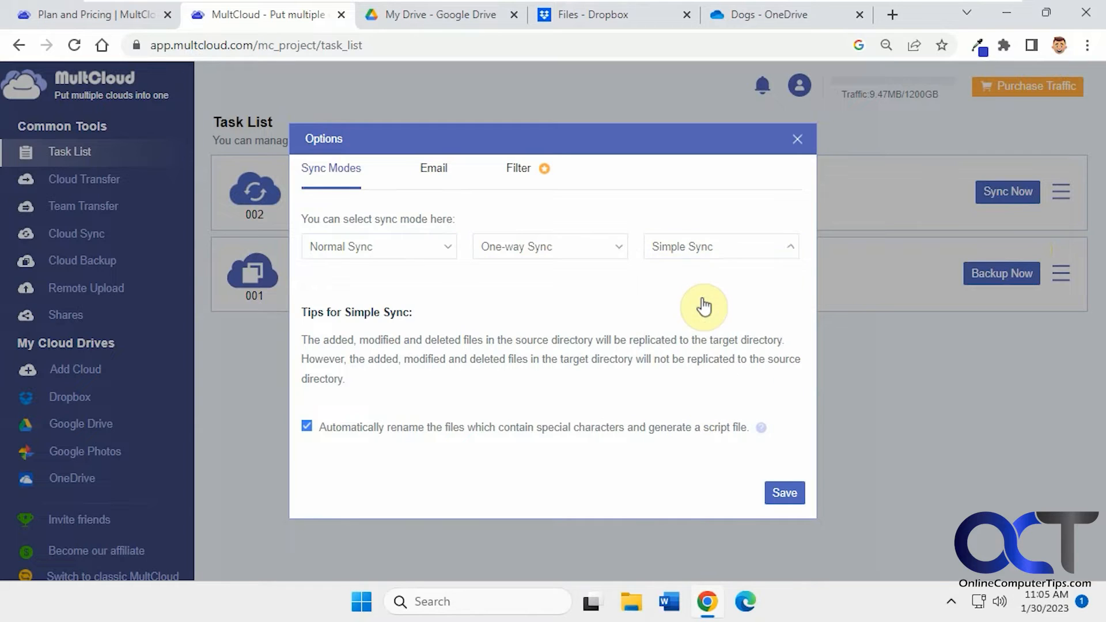
pyautogui.click(435, 173)
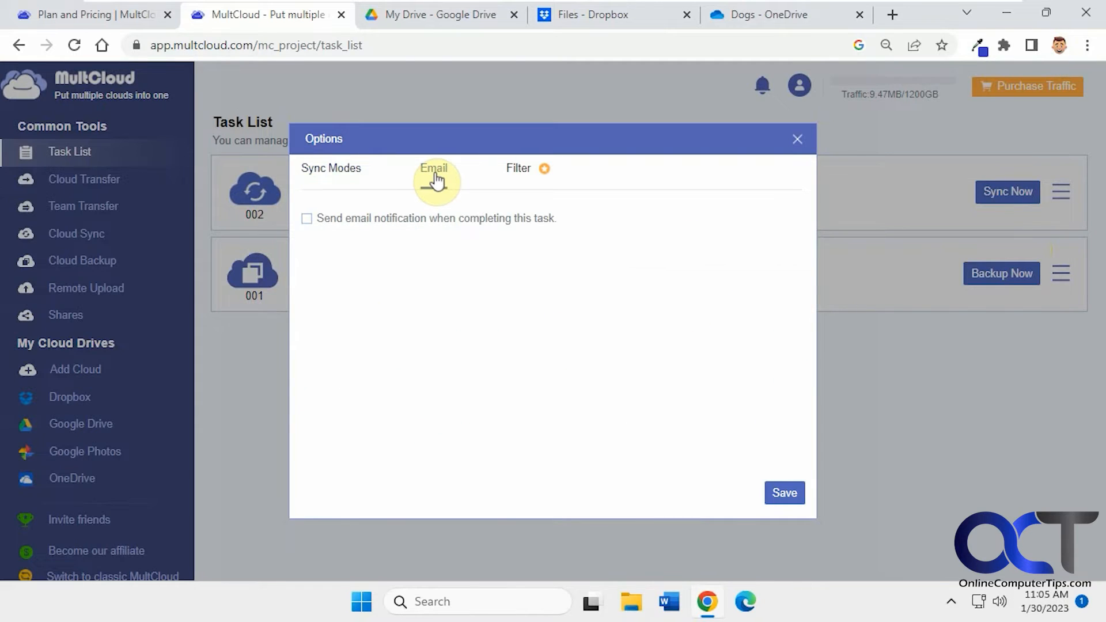
pyautogui.click(516, 170)
pyautogui.click(796, 141)
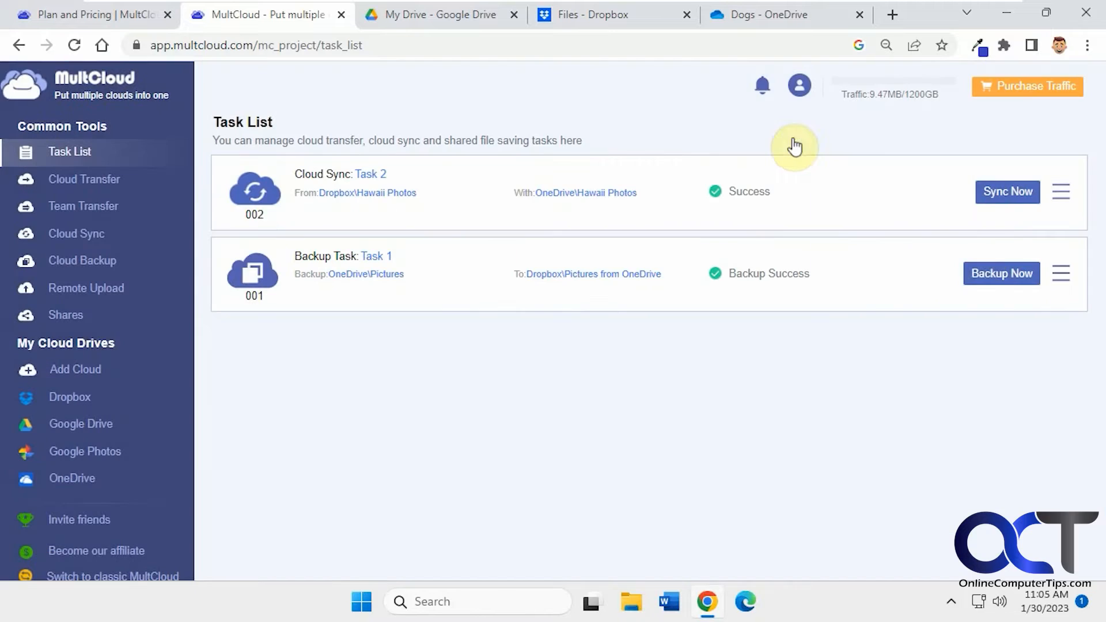
# Review the backup task's options and schedule settings without saving changes.
pyautogui.click(1059, 275)
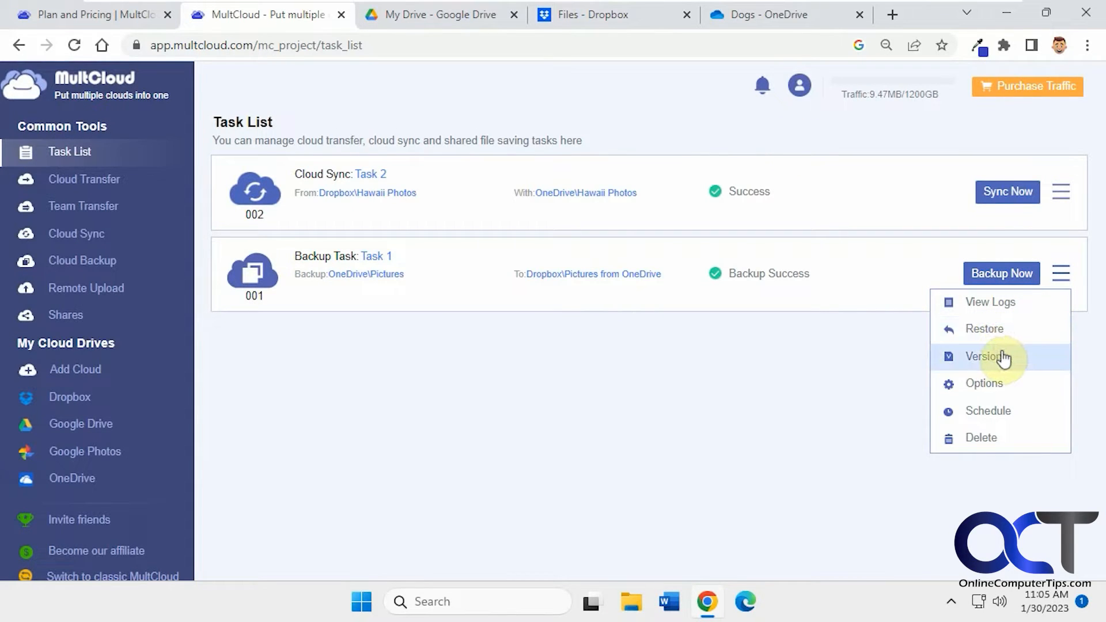
pyautogui.click(998, 387)
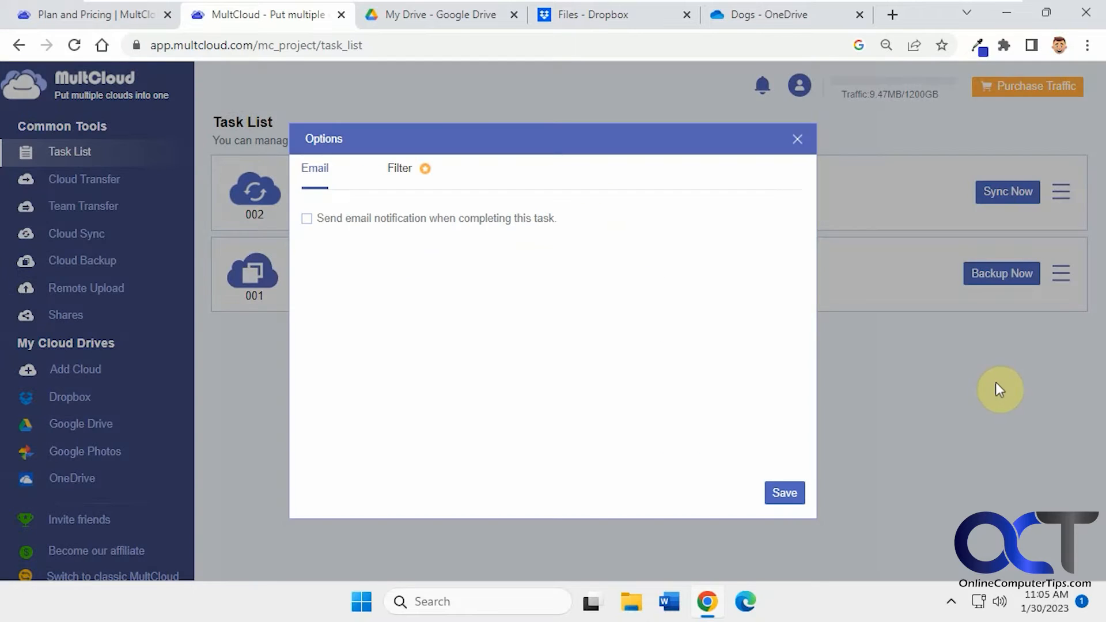
pyautogui.click(797, 144)
pyautogui.click(1061, 273)
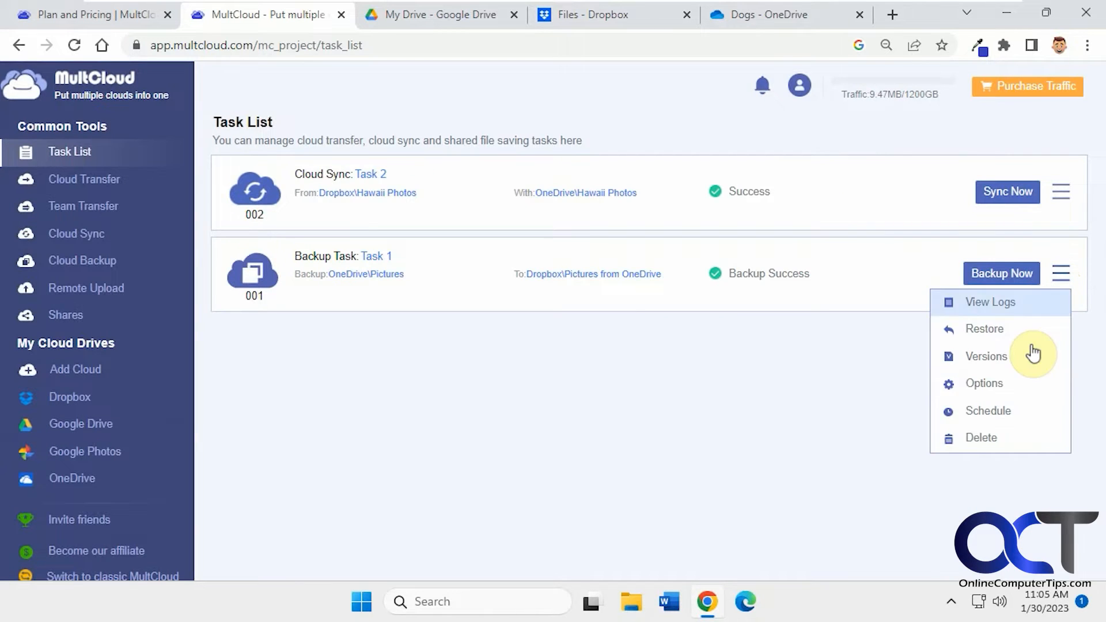
pyautogui.click(992, 410)
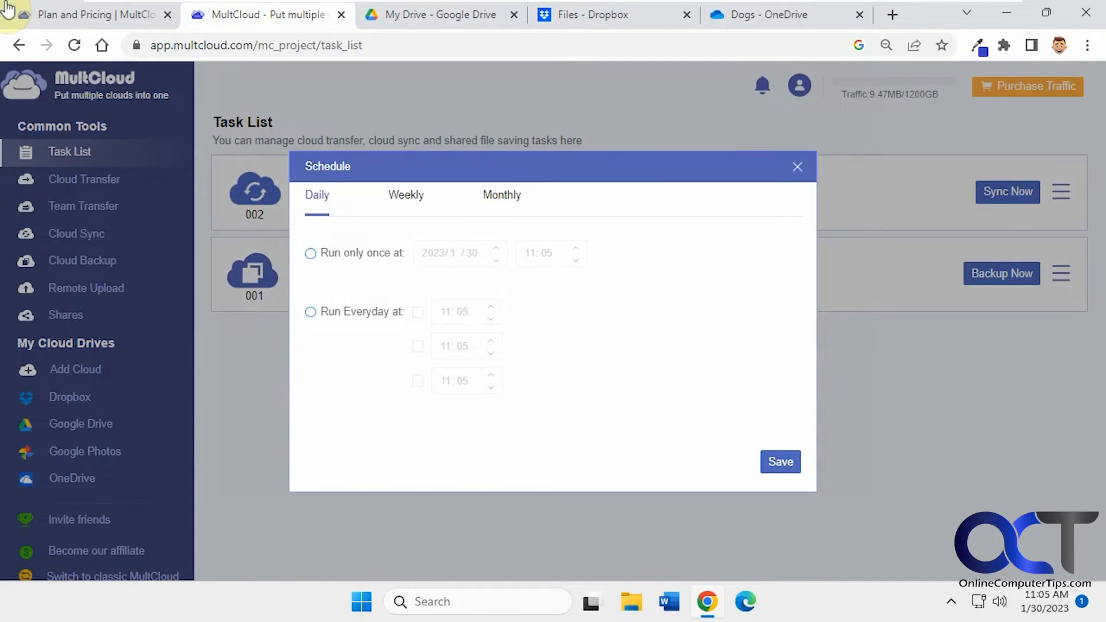
pyautogui.click(797, 167)
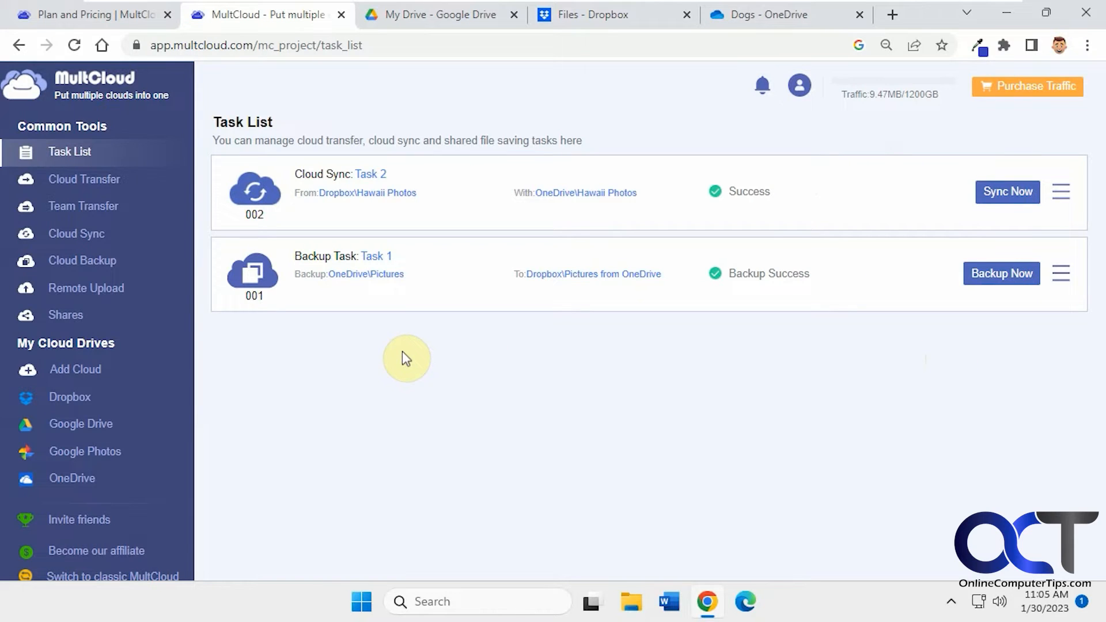
# Start a cloud transfer with the Google Photos Albums\Dogs folder as the source.
pyautogui.click(99, 182)
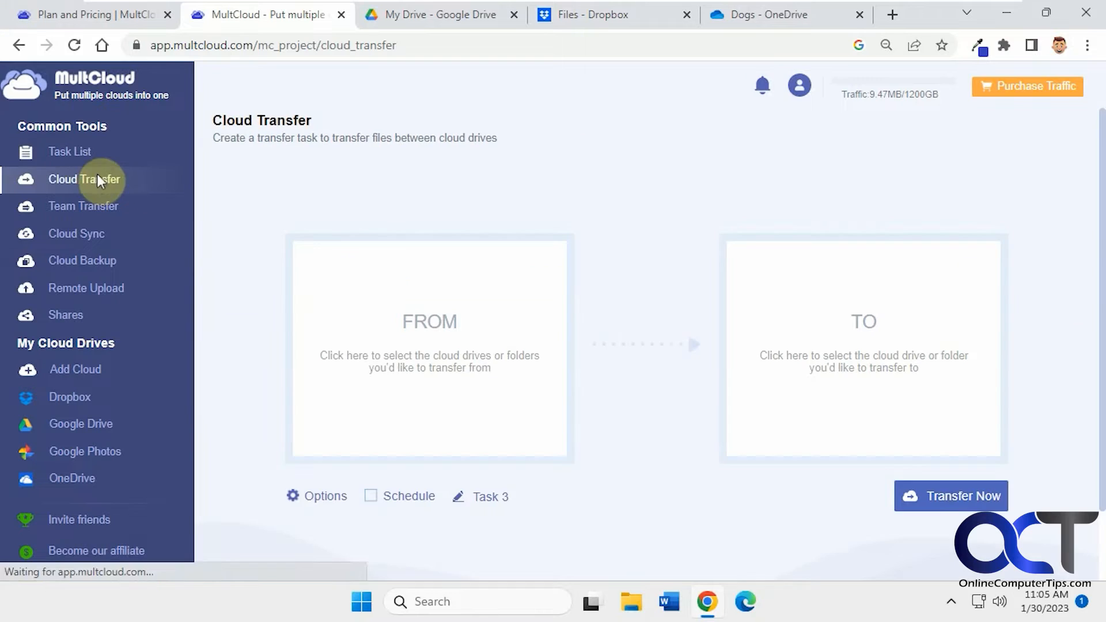
pyautogui.click(403, 315)
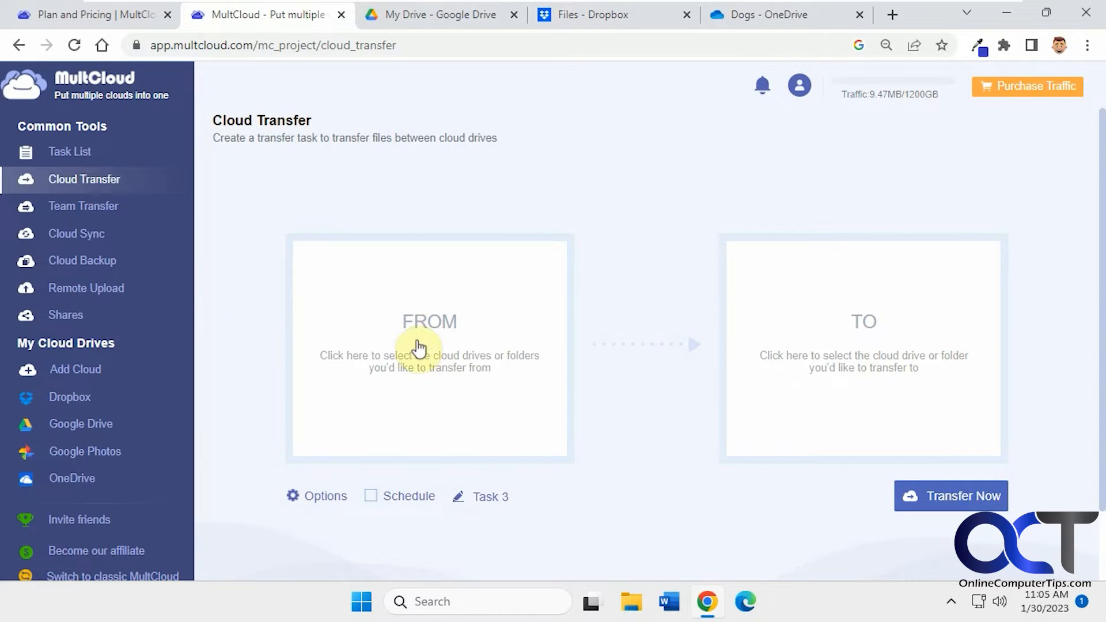
pyautogui.click(376, 252)
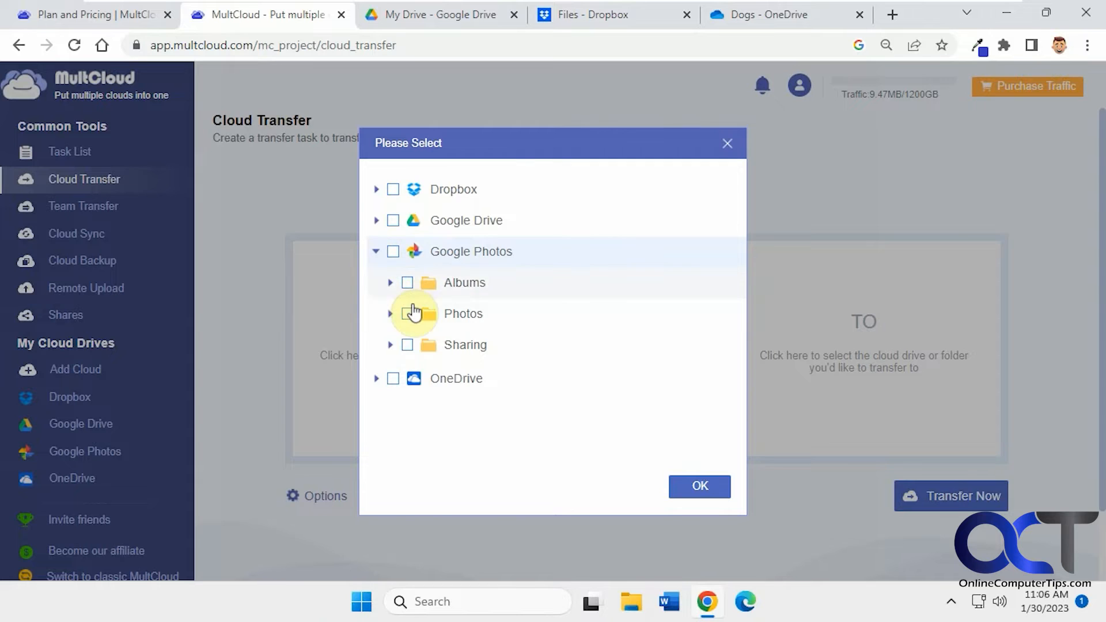
pyautogui.click(390, 283)
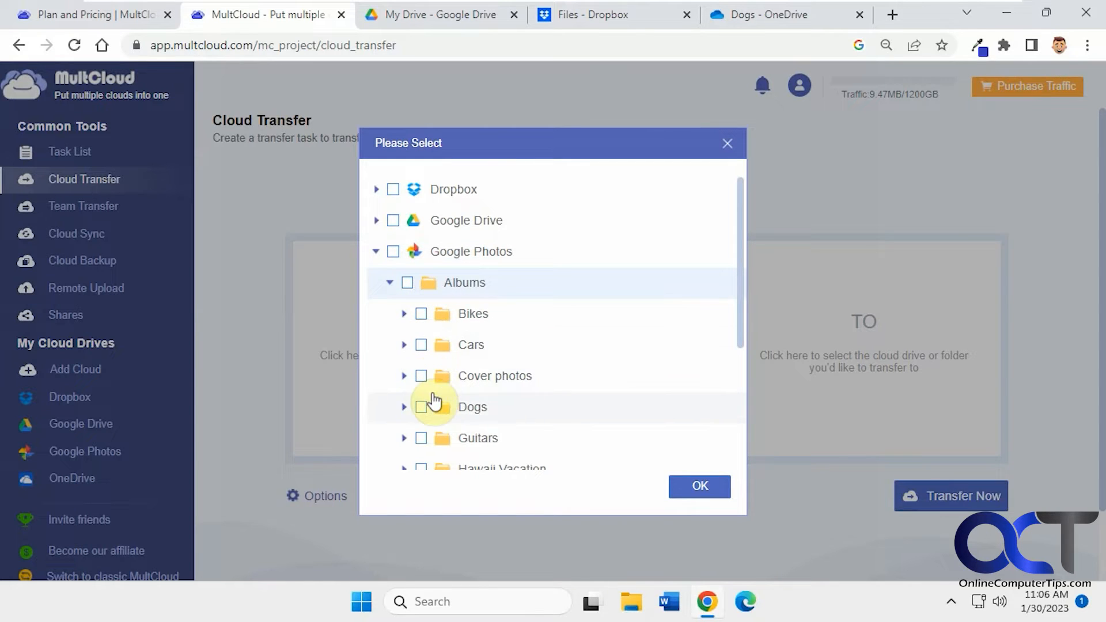
pyautogui.click(421, 408)
pyautogui.click(681, 489)
# Create a new OneDrive folder named Dog photos transfer as the destination and start the transfer.
pyautogui.click(790, 373)
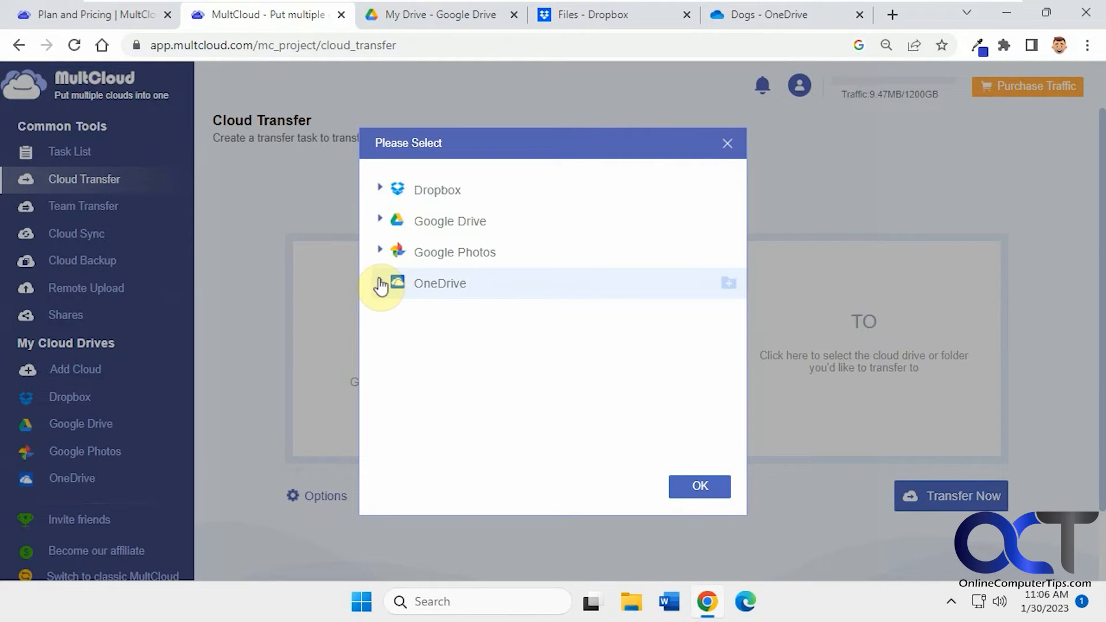
pyautogui.click(380, 282)
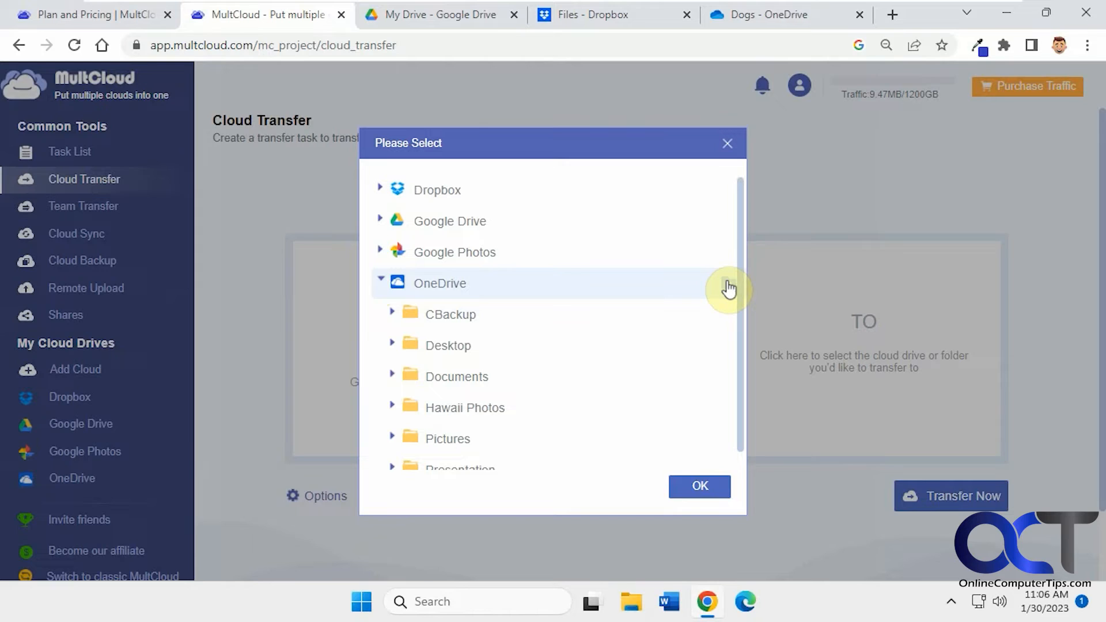
pyautogui.click(729, 285)
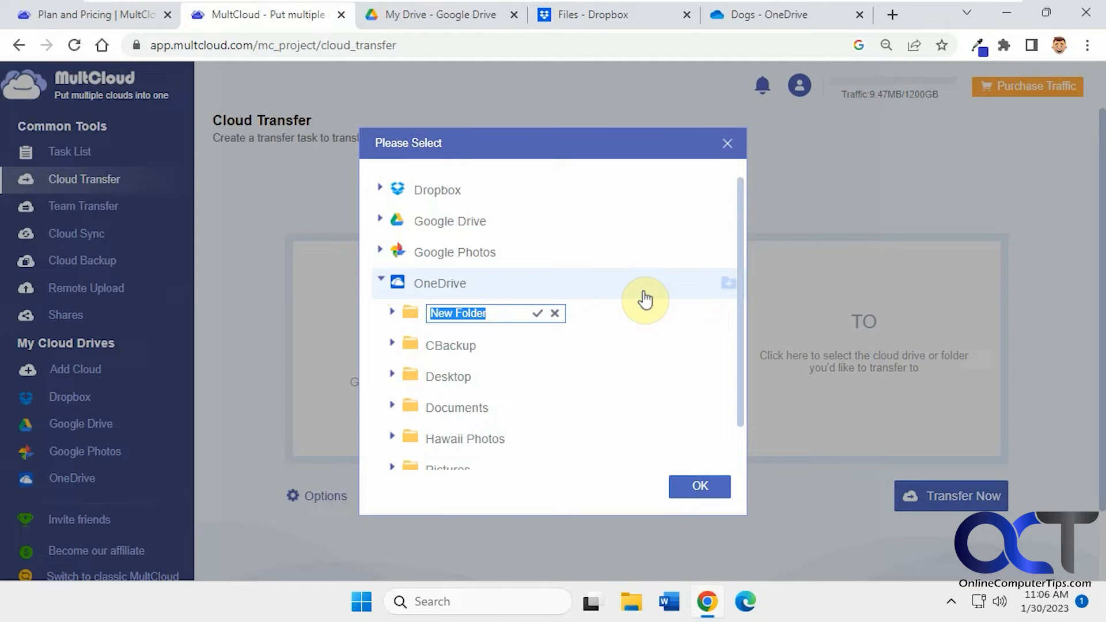
pyautogui.write('Dog photos transfer')
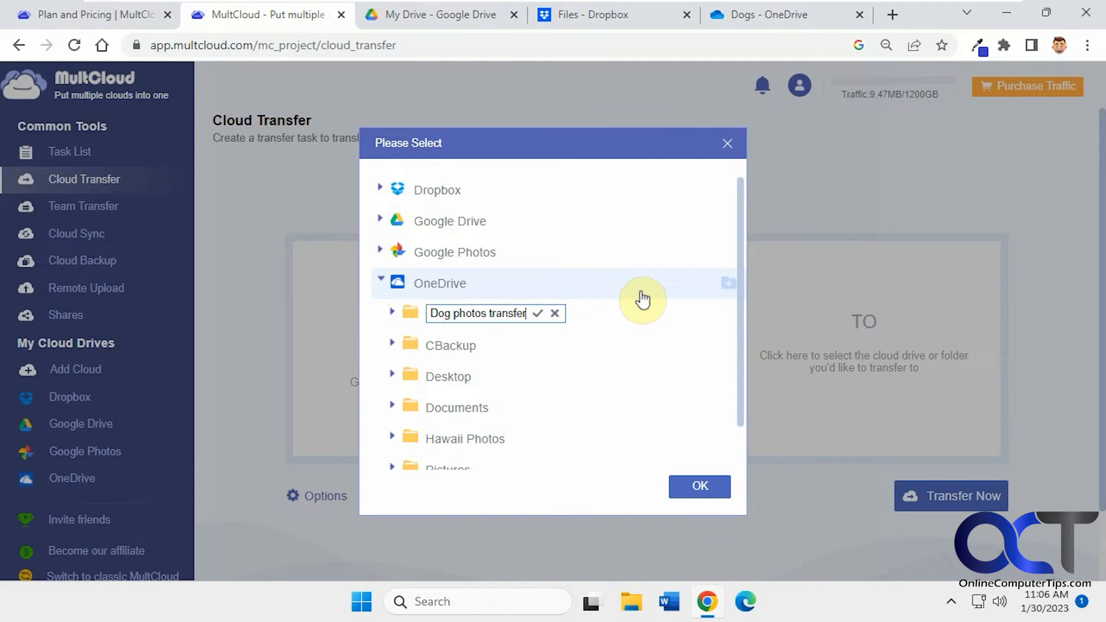
pyautogui.click(537, 313)
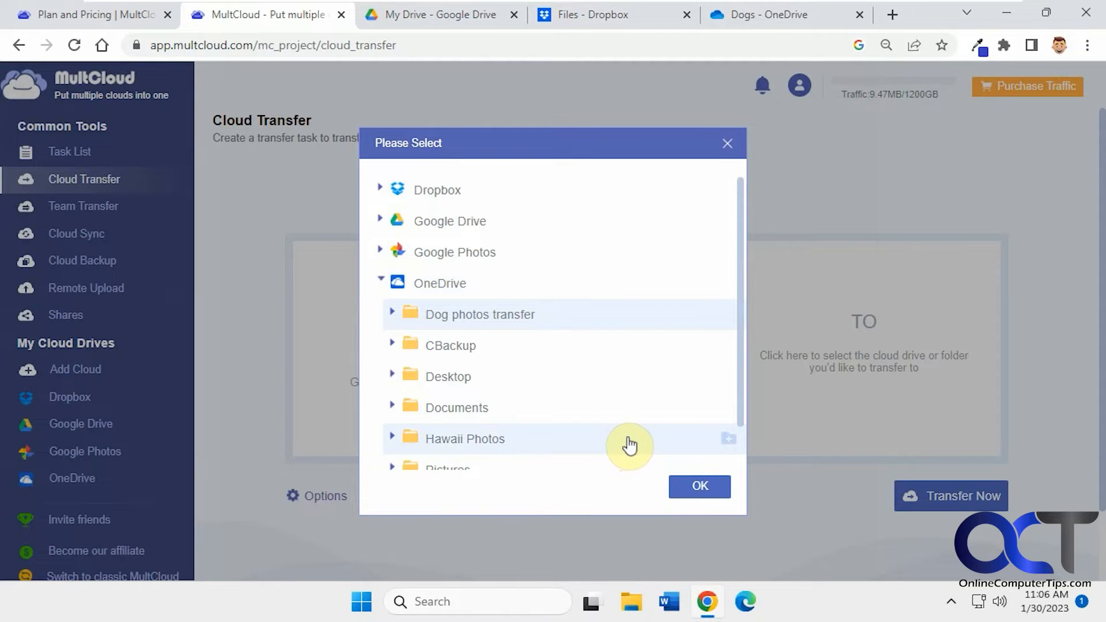
pyautogui.click(699, 485)
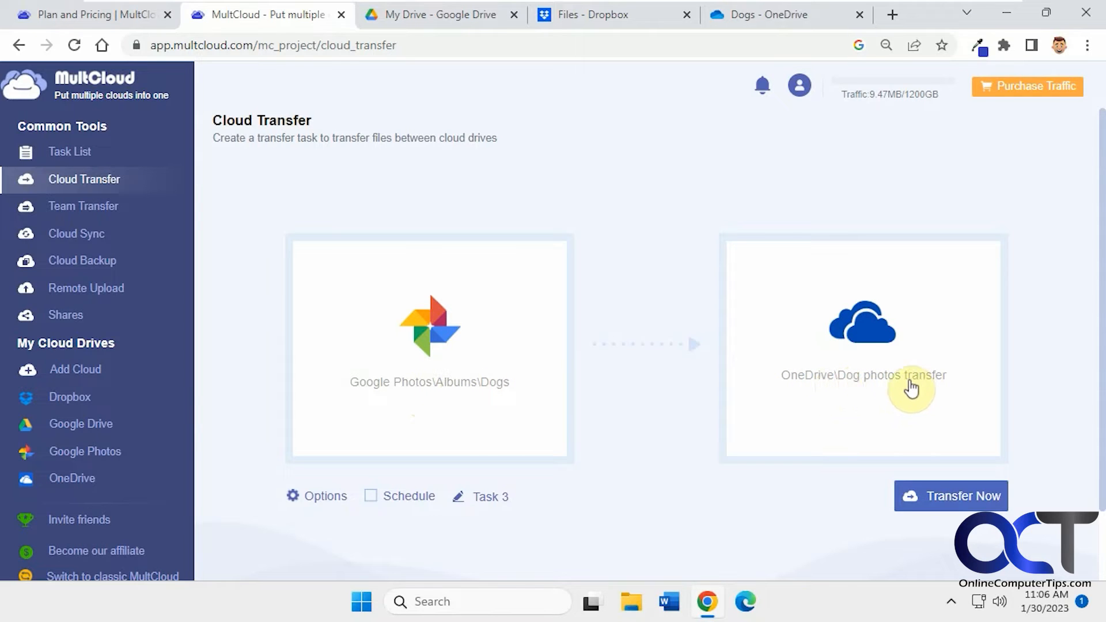
pyautogui.click(944, 495)
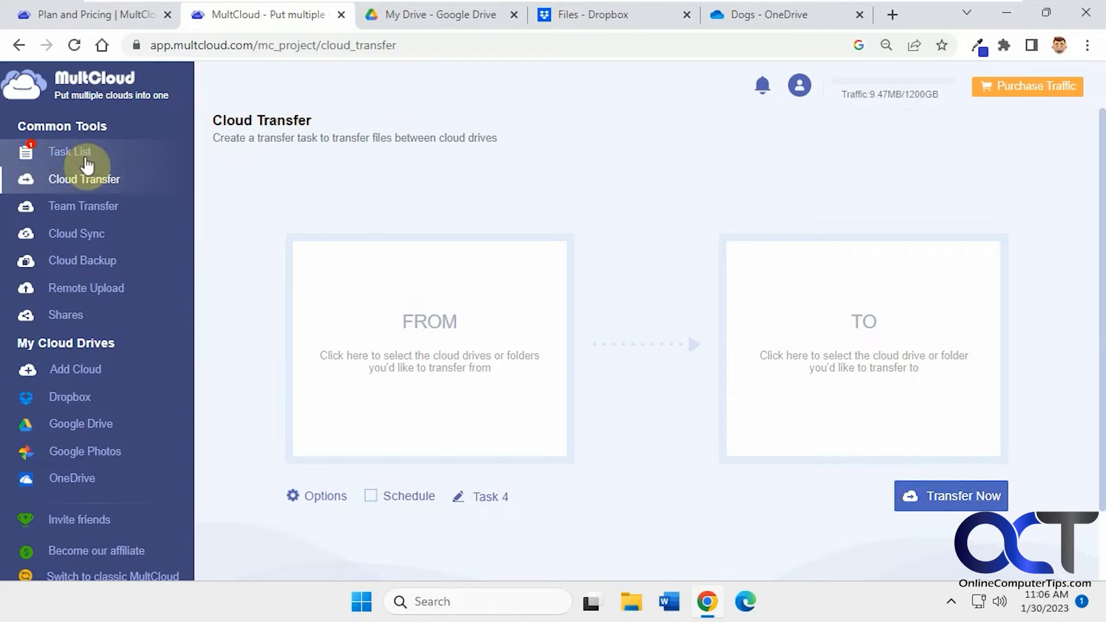
# Open the Task List to review the status of the cloud transfer task.
pyautogui.click(72, 152)
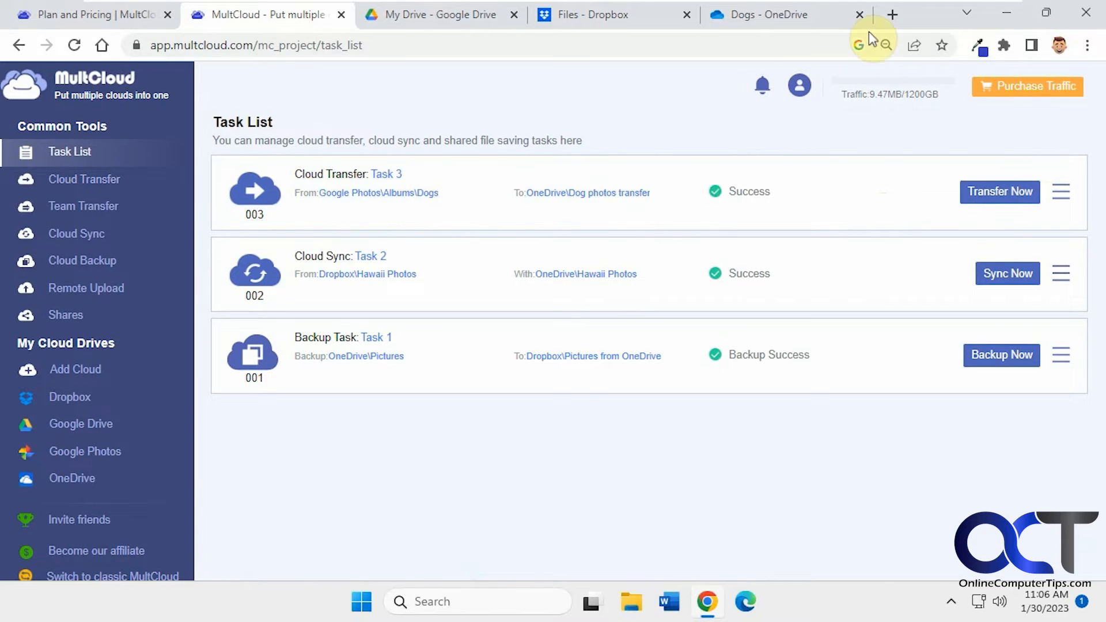
# Open Google Photos in a new tab and browse the Dogs album.
pyautogui.click(893, 15)
pyautogui.click(1037, 118)
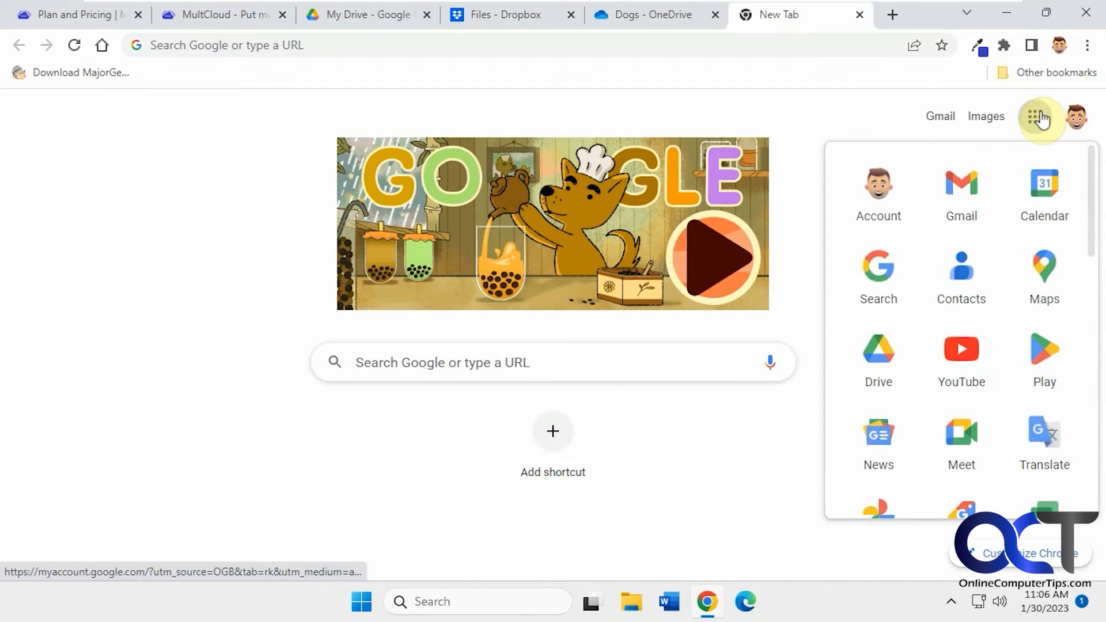
pyautogui.scroll(-3, 933, 346)
pyautogui.click(877, 349)
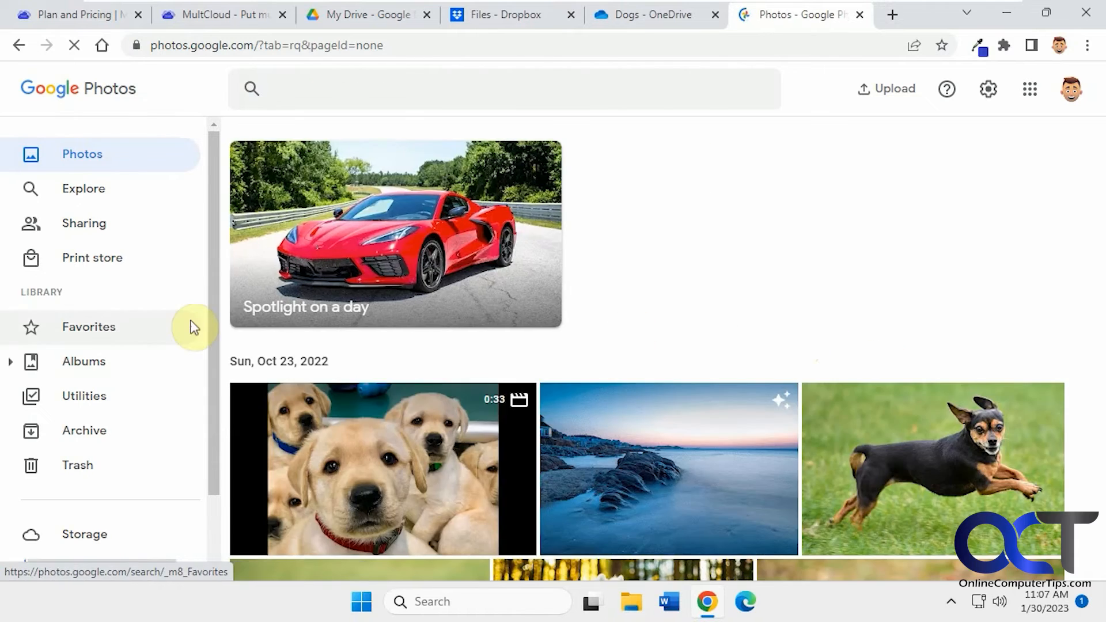
pyautogui.click(78, 364)
pyautogui.click(83, 386)
pyautogui.scroll(-4, 357, 265)
pyautogui.scroll(-5, 365, 271)
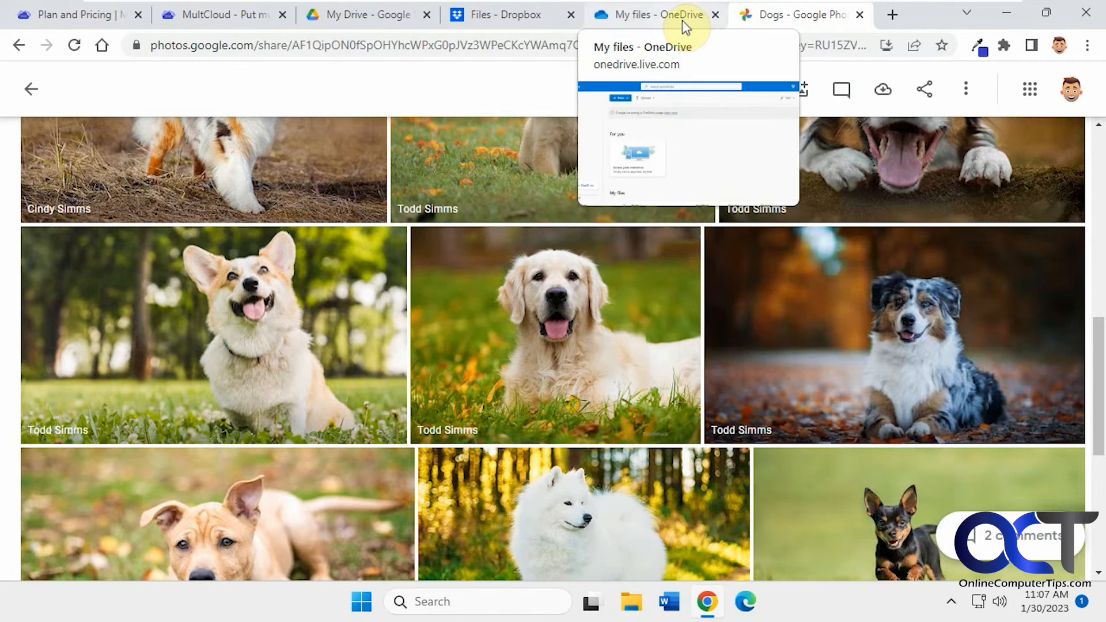
# Refresh OneDrive and open the Dog photos transfer\Dogs folder to inspect the transferred photos.
pyautogui.click(666, 16)
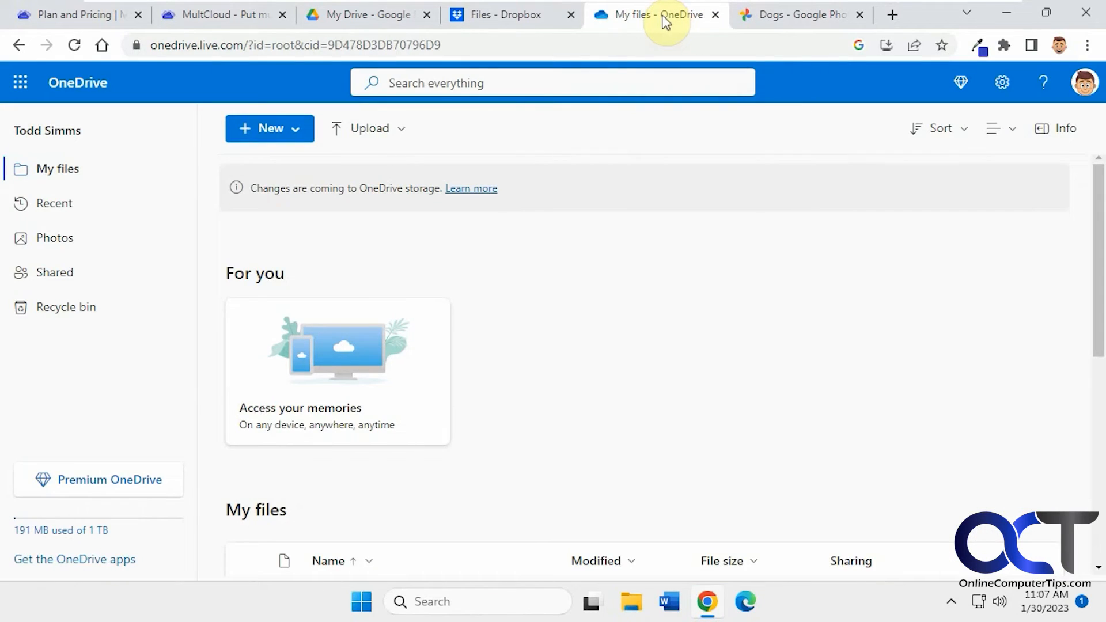
pyautogui.scroll(-4, 489, 251)
pyautogui.scroll(-3, 489, 248)
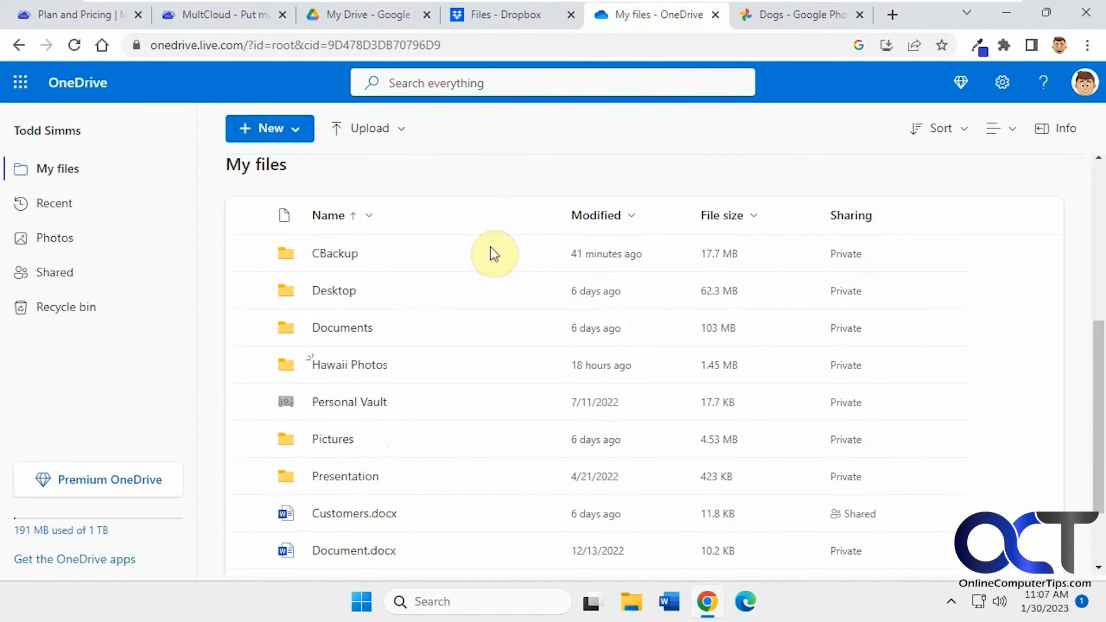
pyautogui.scroll(1, 488, 242)
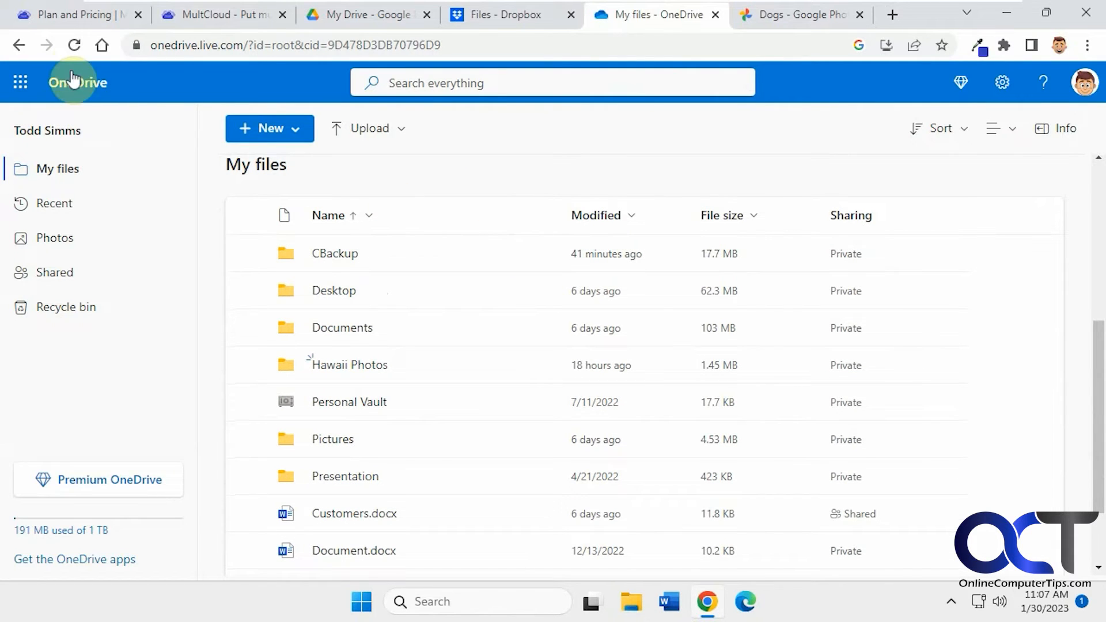
pyautogui.click(74, 45)
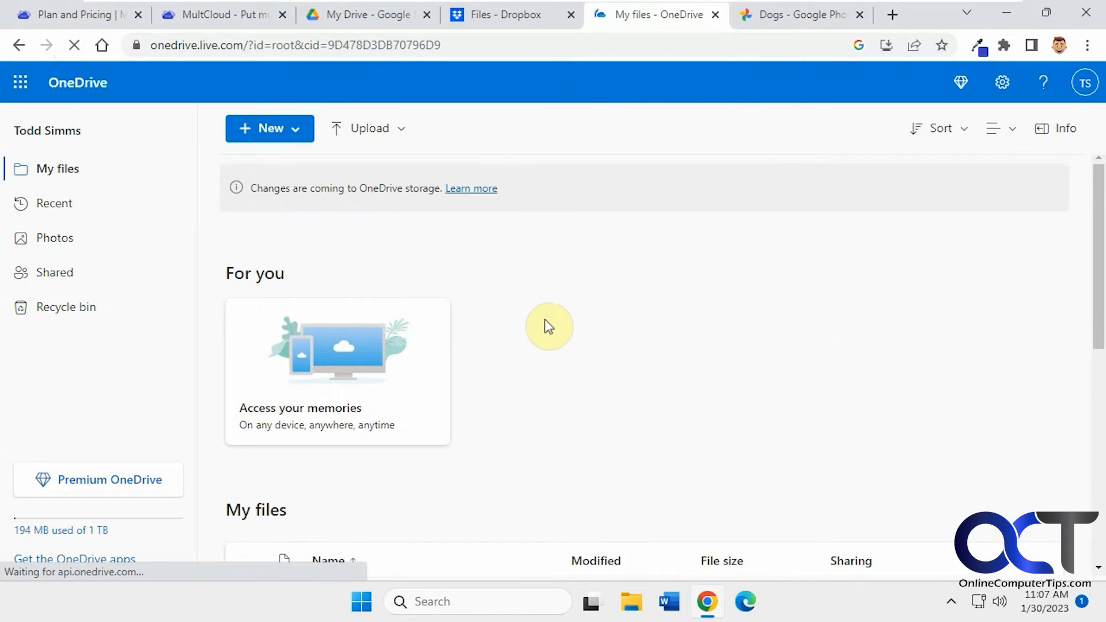
pyautogui.scroll(-3, 546, 324)
pyautogui.scroll(-4, 545, 320)
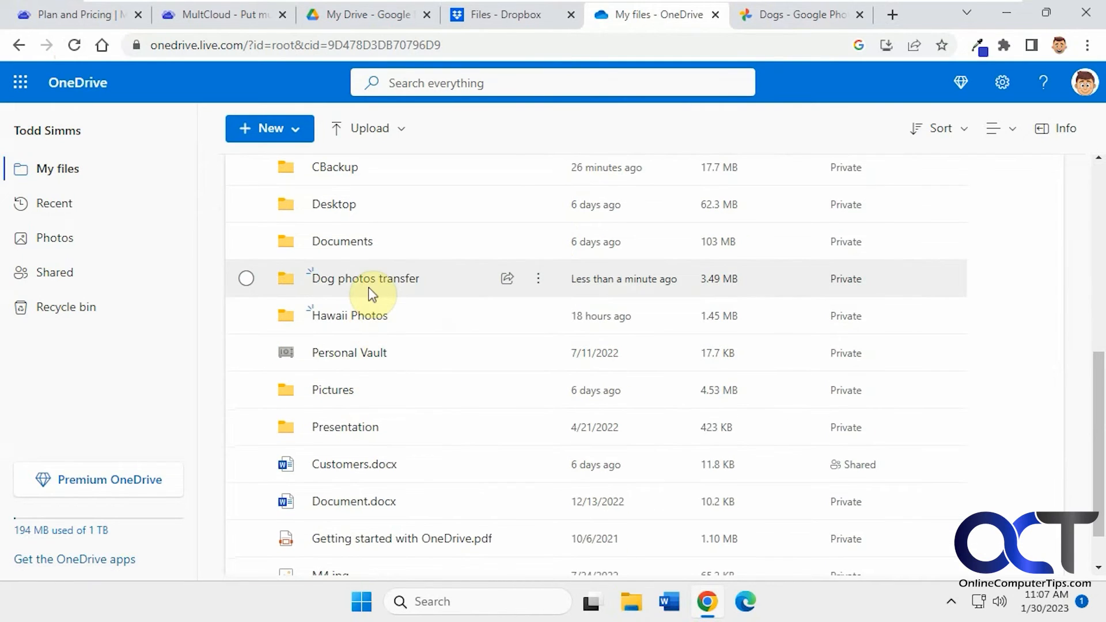
pyautogui.click(380, 279)
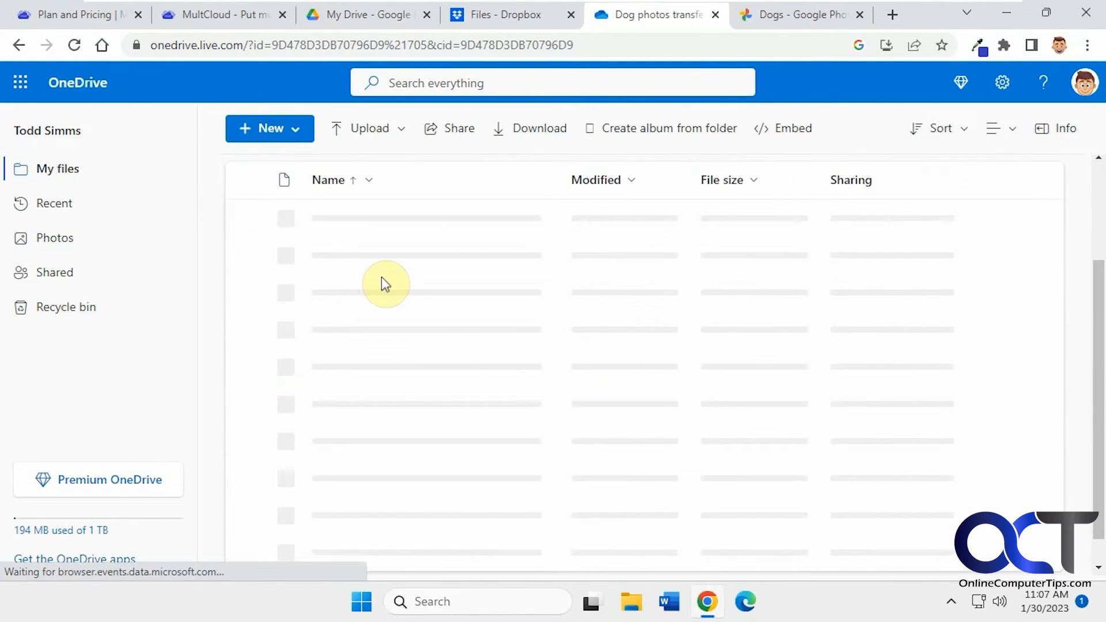
pyautogui.click(328, 366)
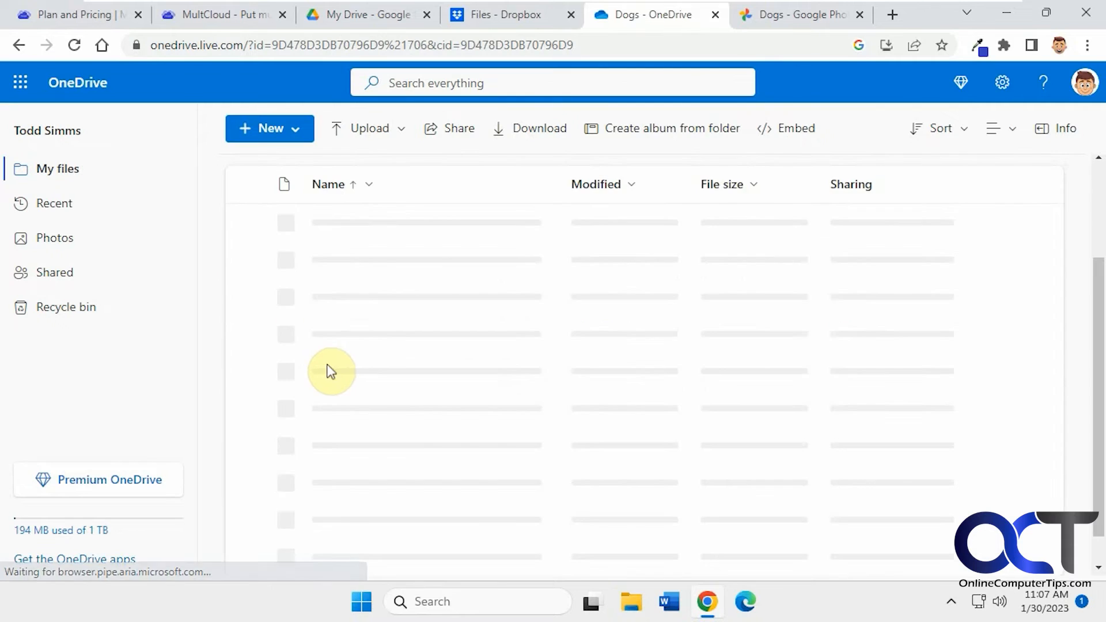
pyautogui.scroll(-2, 374, 346)
pyautogui.scroll(4, 374, 340)
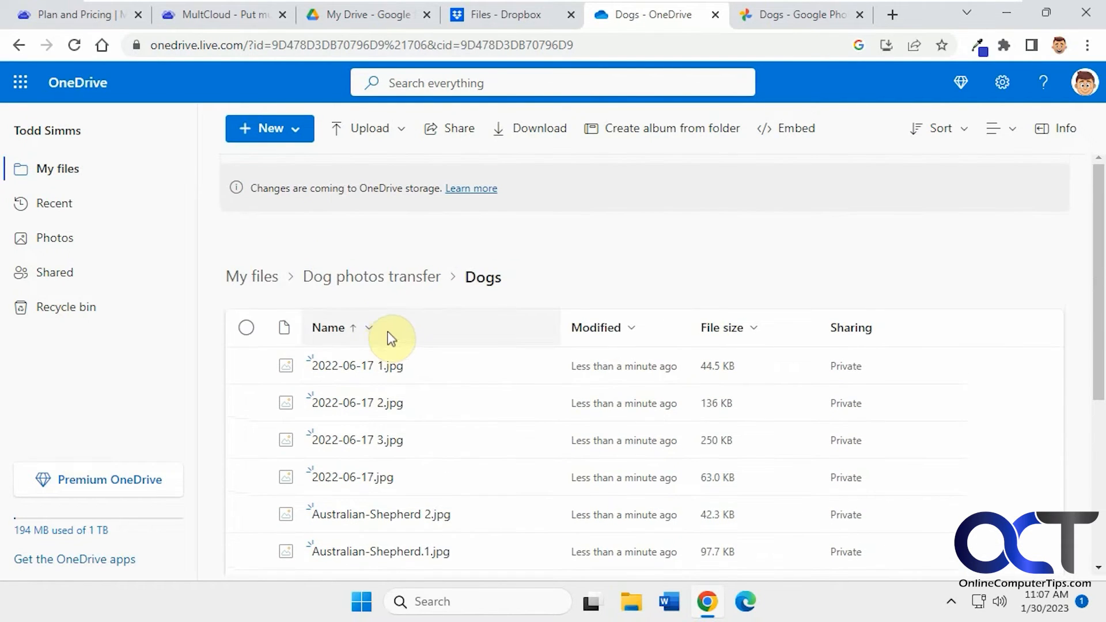
# Return to MultCloud and open the Team Transfer page.
pyautogui.click(220, 16)
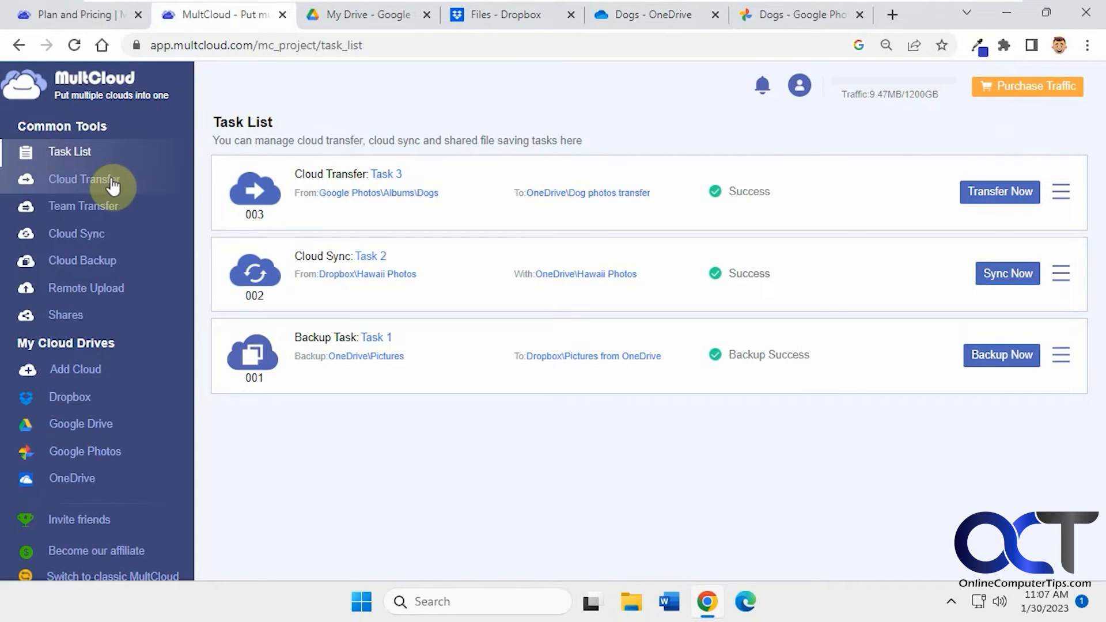
pyautogui.click(105, 214)
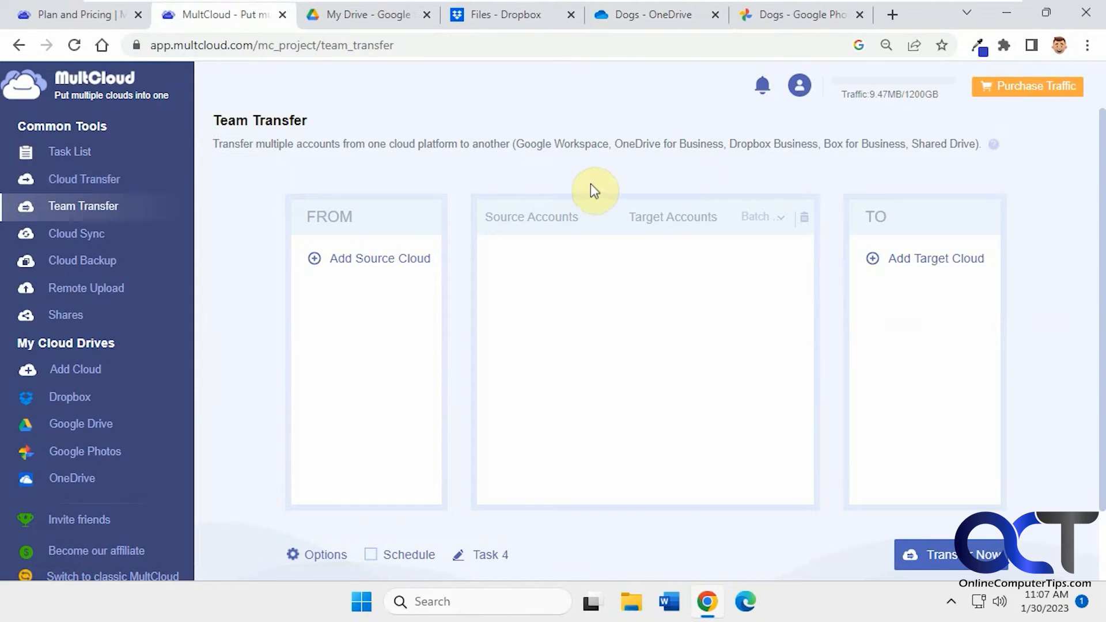
# Open the Cloud Sync page and view its options without saving changes.
pyautogui.click(86, 233)
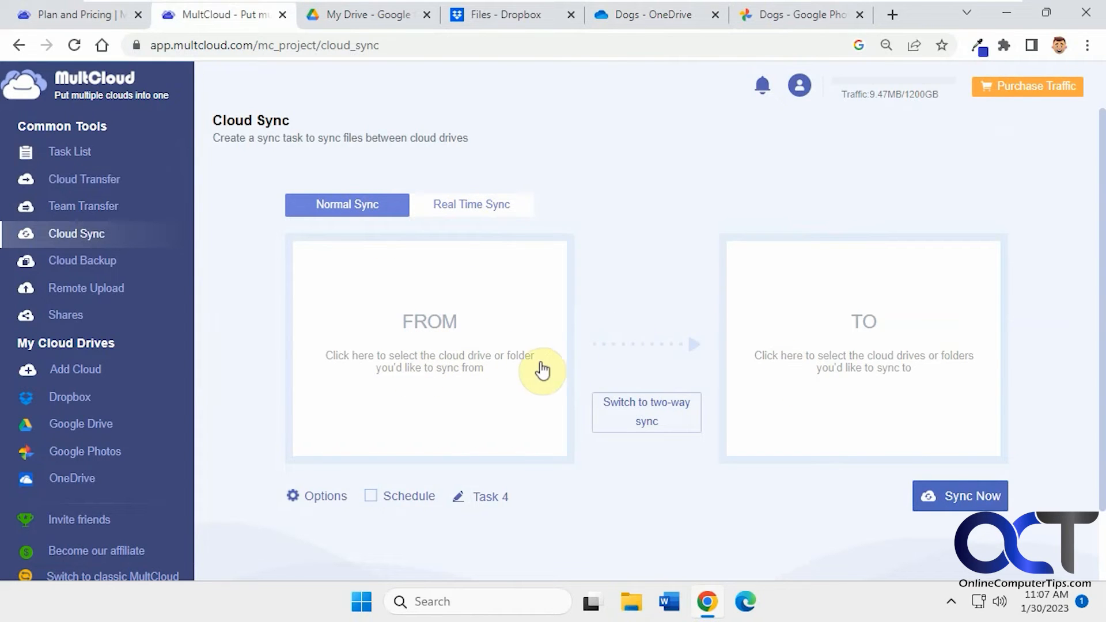
pyautogui.click(334, 497)
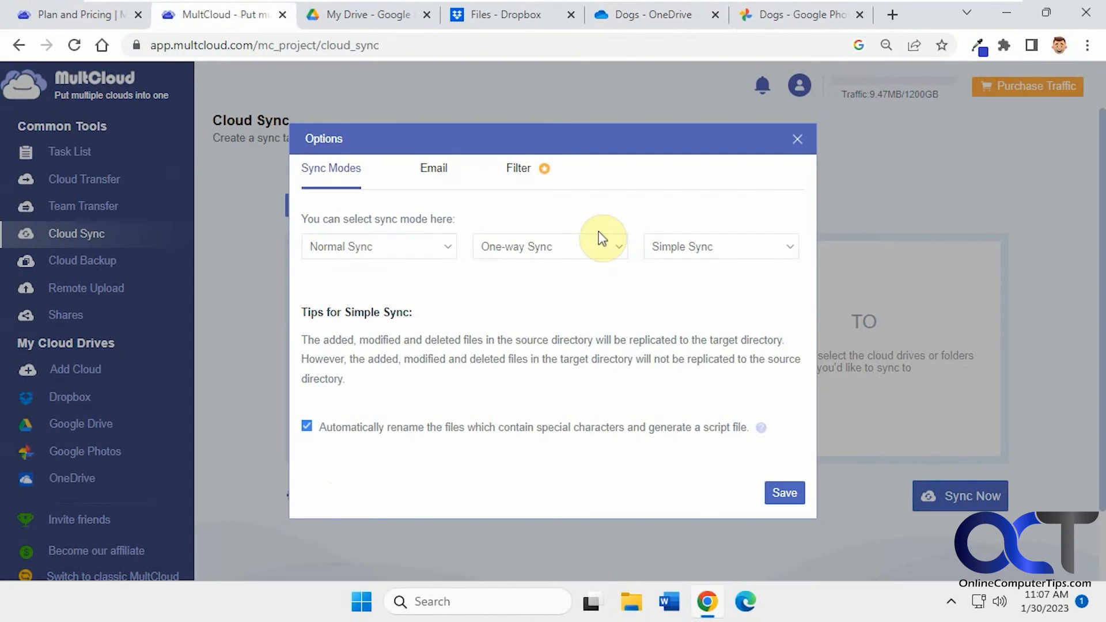
pyautogui.click(797, 139)
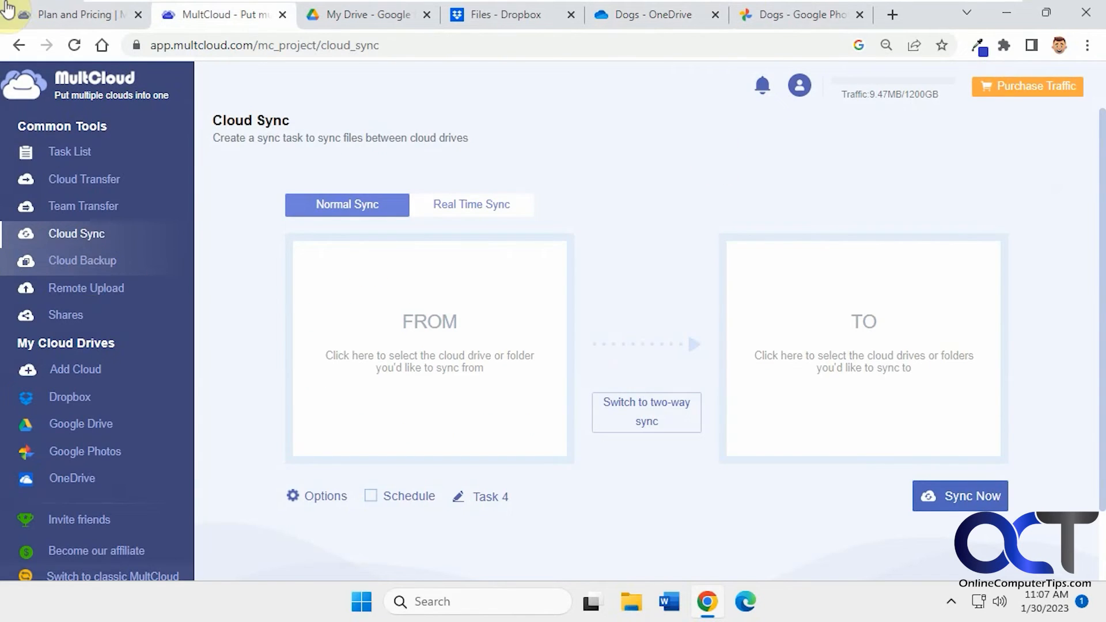
# Open the Cloud Backup page and start editing the task name, then cancel the edit.
pyautogui.click(87, 261)
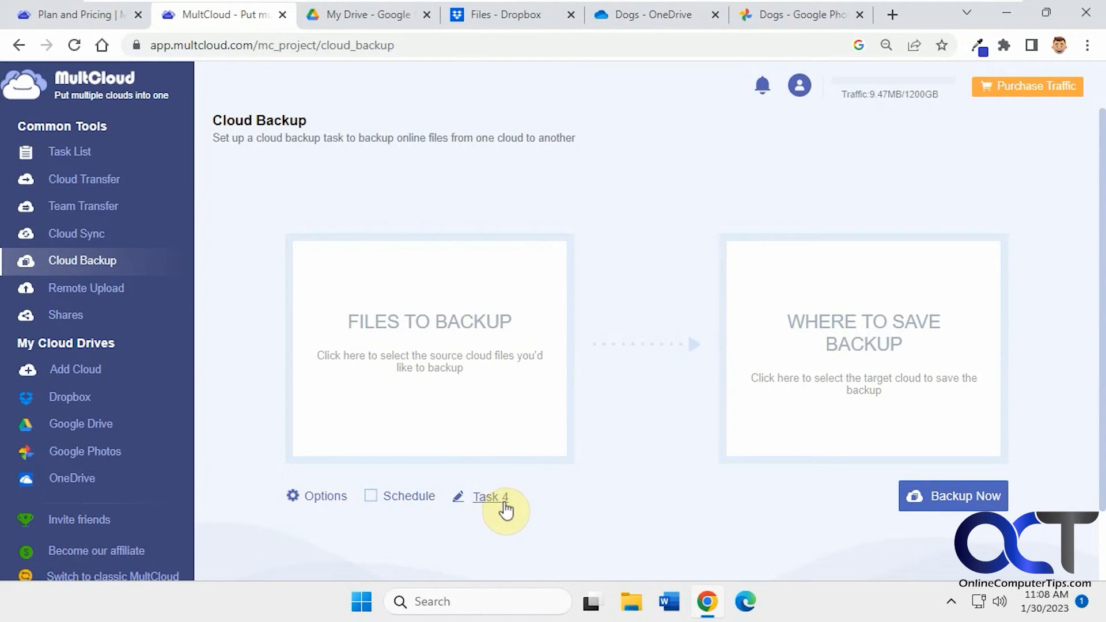
pyautogui.click(74, 153)
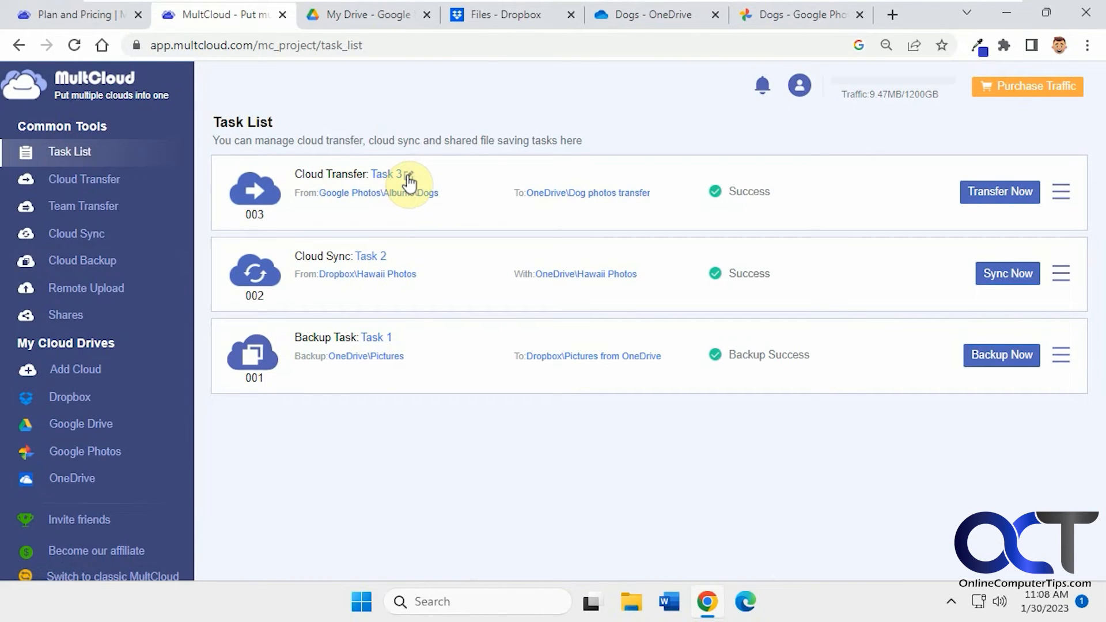
pyautogui.click(89, 260)
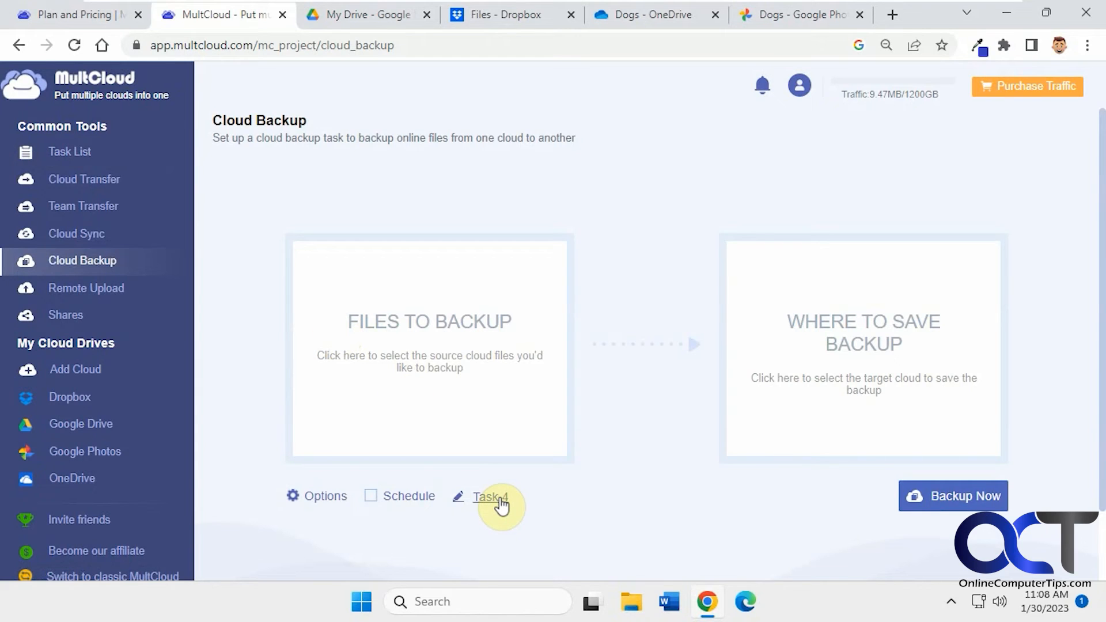
pyautogui.click(502, 501)
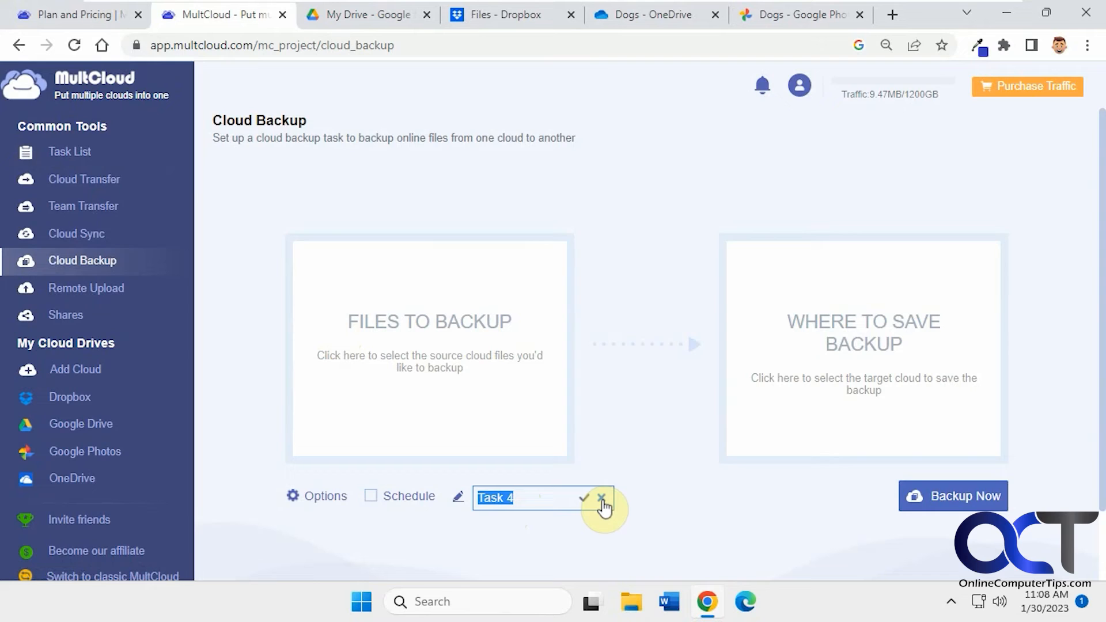
pyautogui.click(602, 500)
# View the Remote Upload link task dialog without creating a task, then open the Shares page.
pyautogui.click(110, 294)
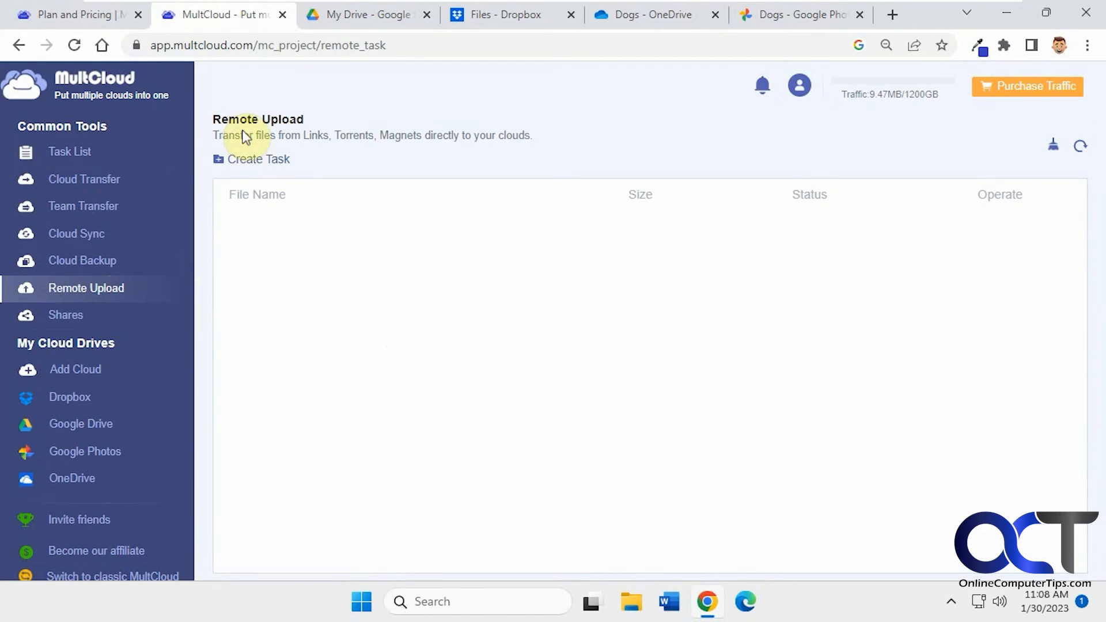
pyautogui.click(273, 161)
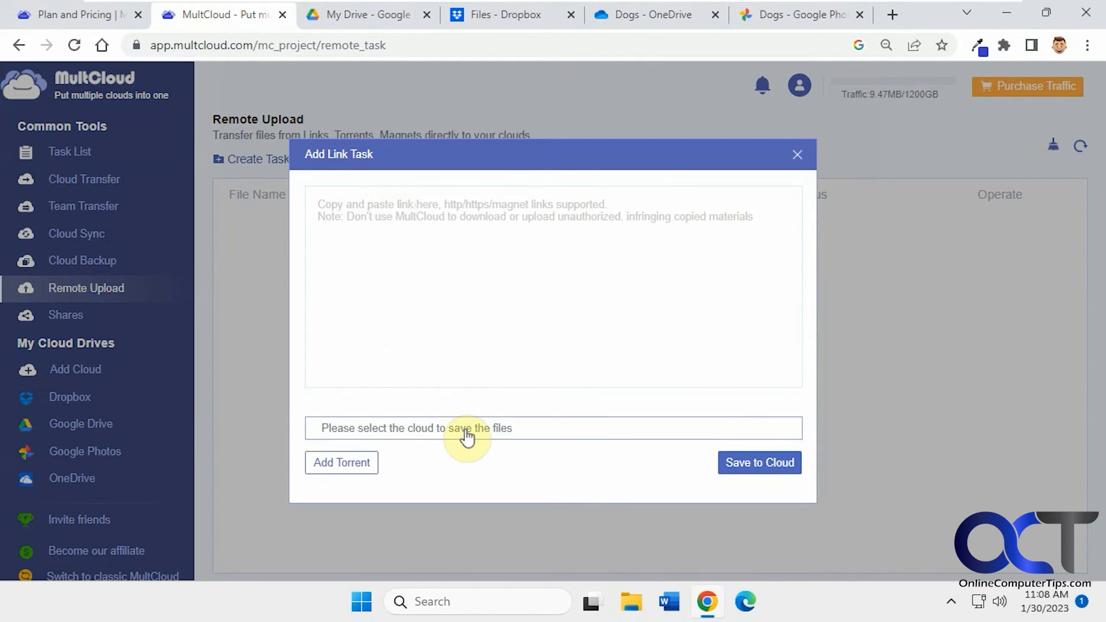
pyautogui.click(797, 154)
pyautogui.click(79, 317)
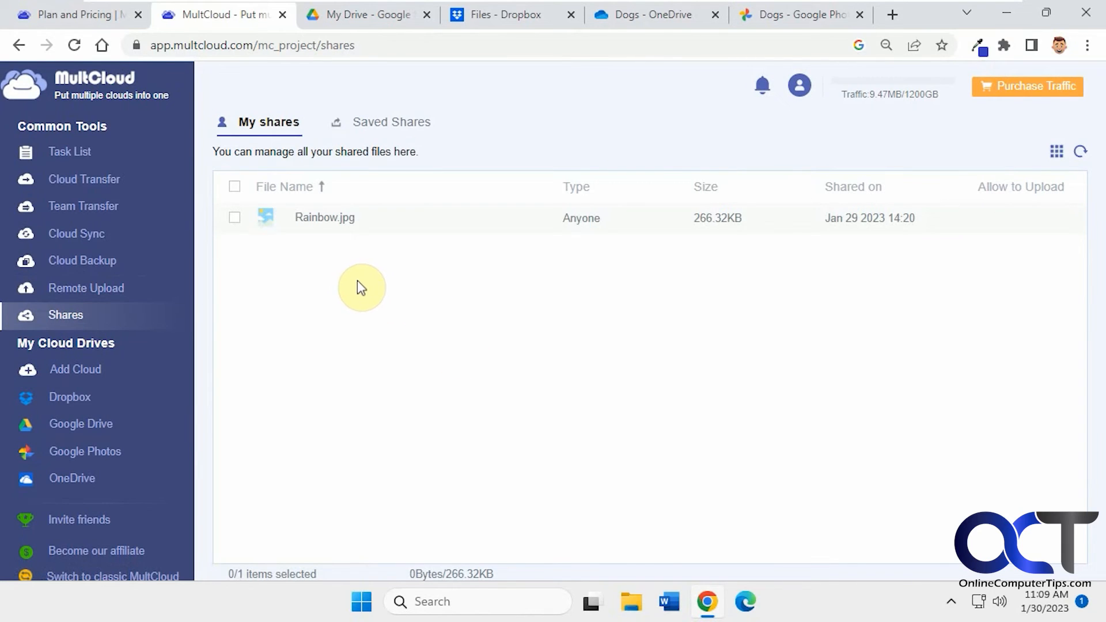
# In Google Drive, create a public MultCloud share link for Agenda.docx and copy the link.
pyautogui.click(98, 431)
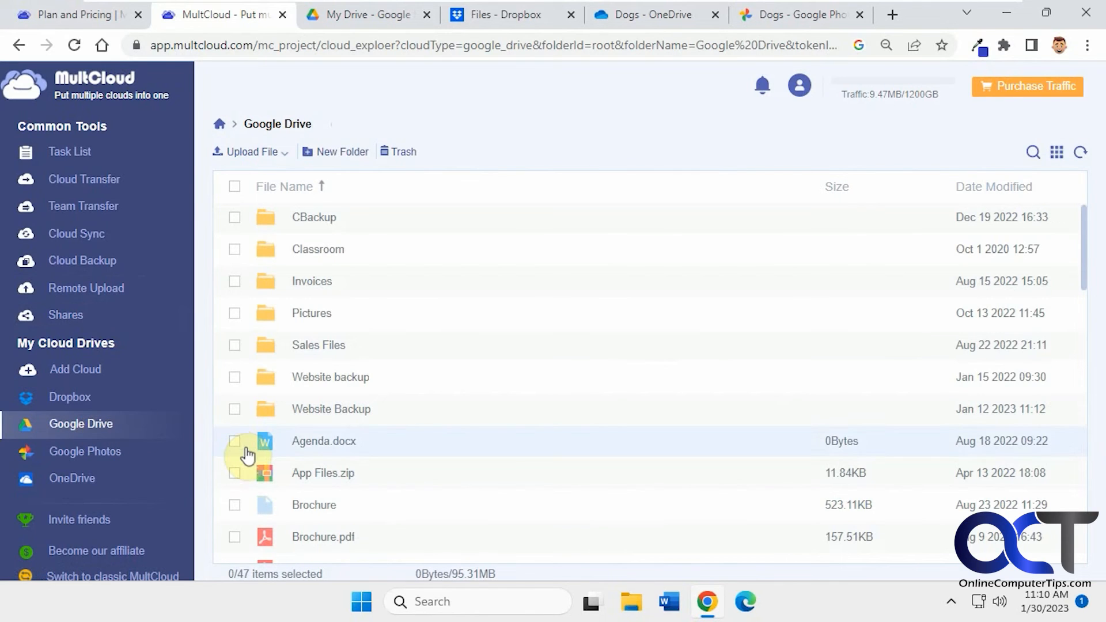
pyautogui.click(235, 442)
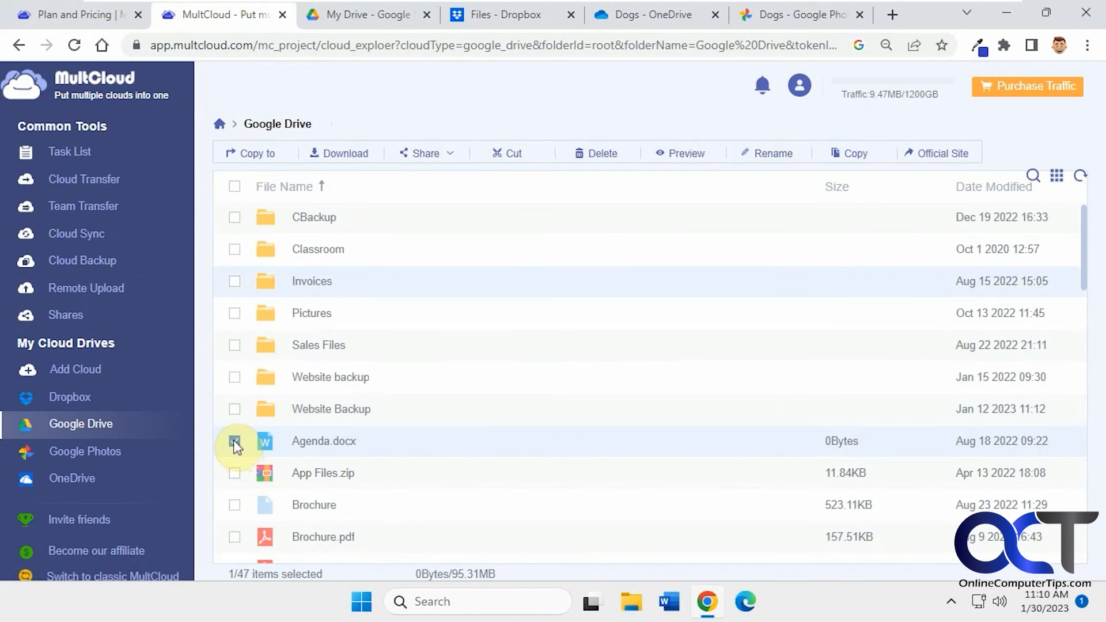
pyautogui.click(427, 154)
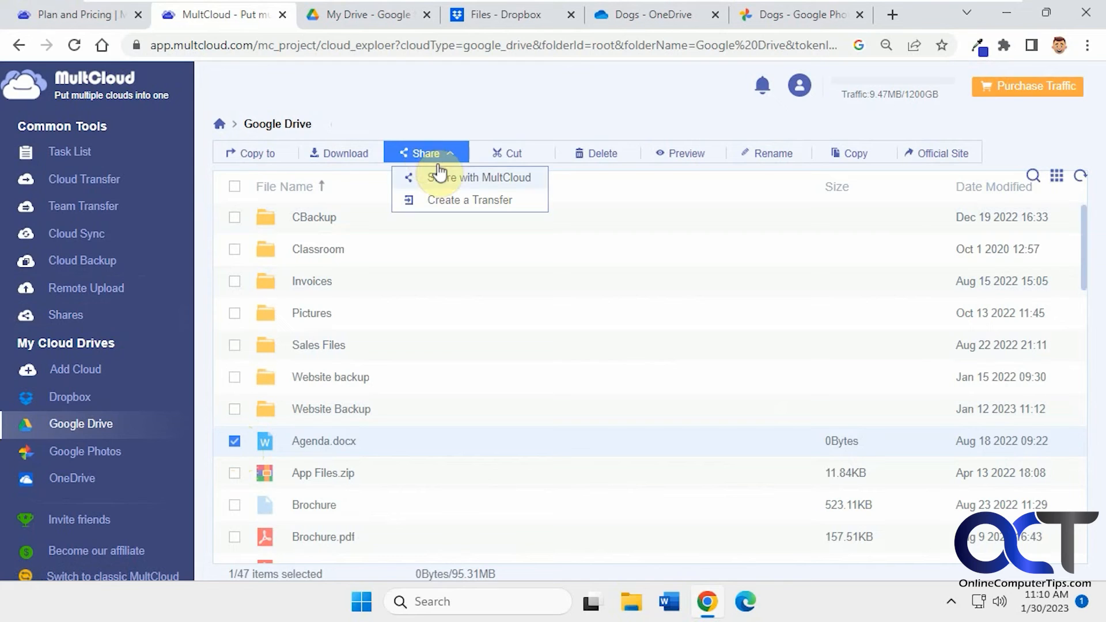
pyautogui.click(457, 179)
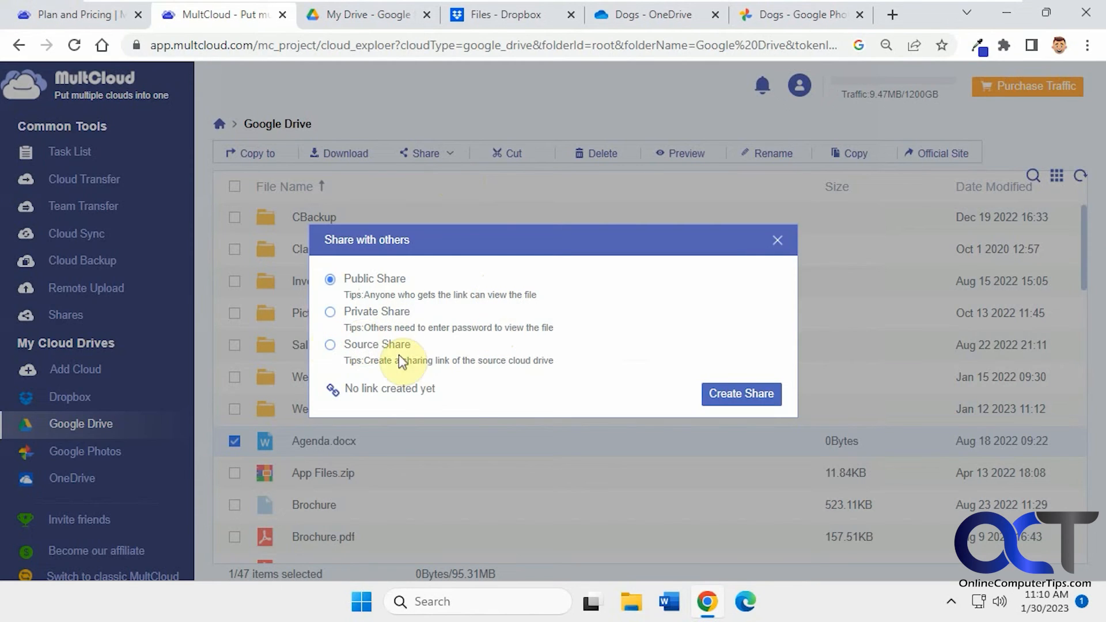
pyautogui.click(749, 394)
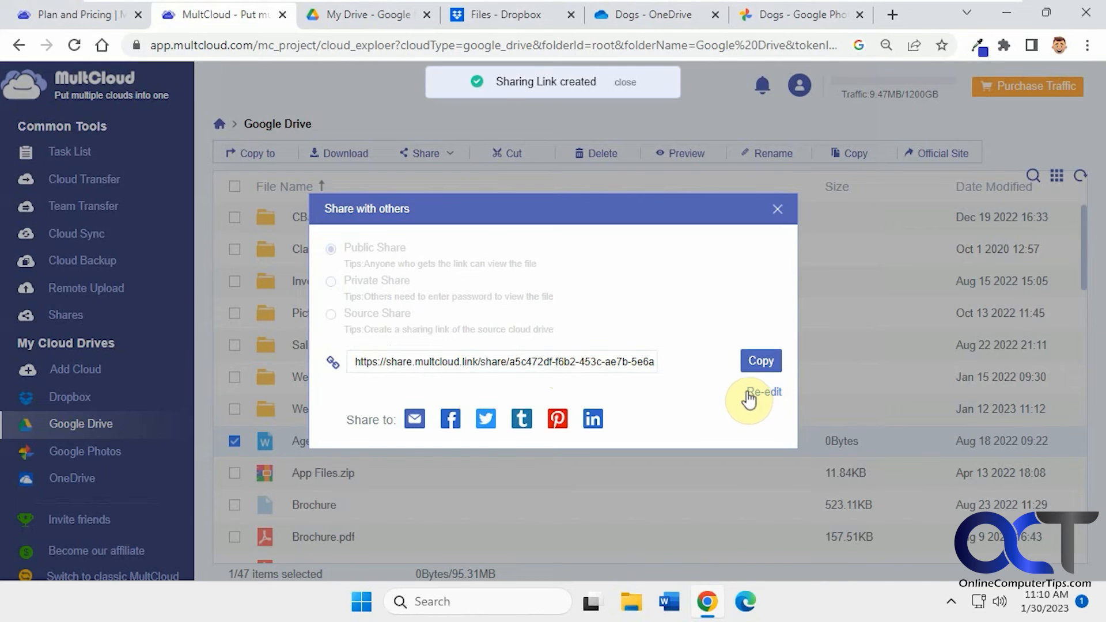
pyautogui.click(759, 363)
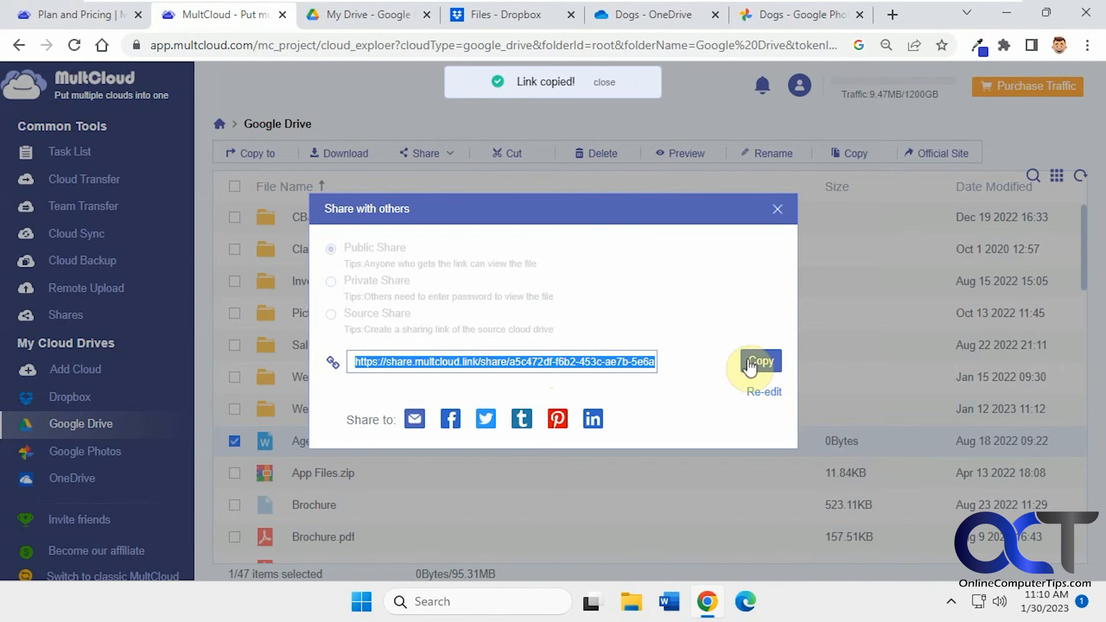
# Open the copied share link in Edge and select the shared Agenda.docx file.
pyautogui.click(747, 602)
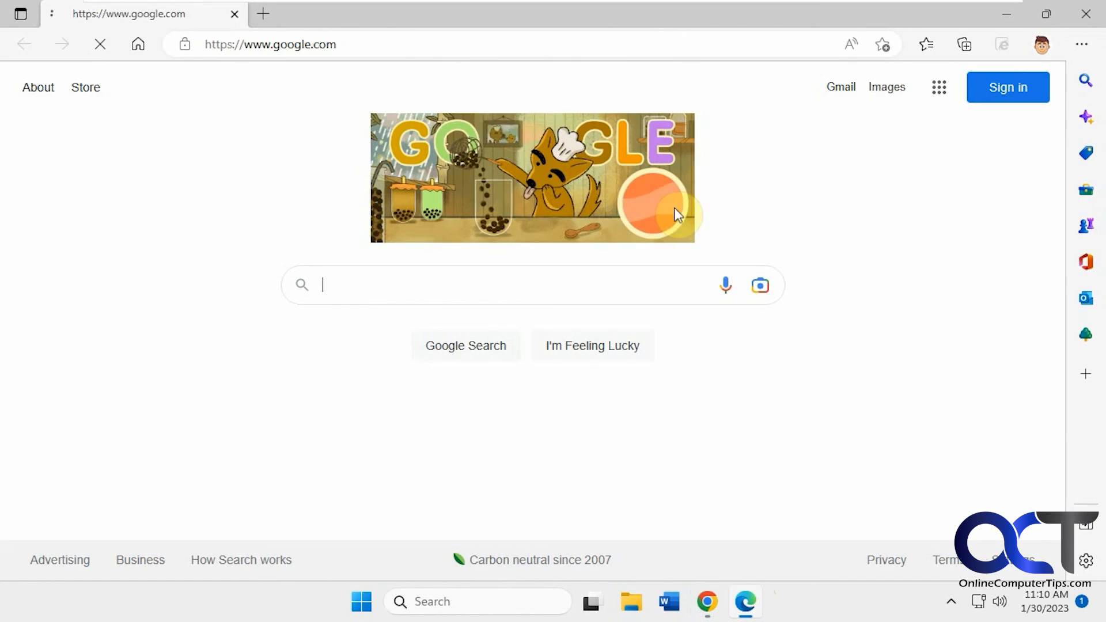
pyautogui.click(429, 45)
pyautogui.hotkey('ctrl', 'v')
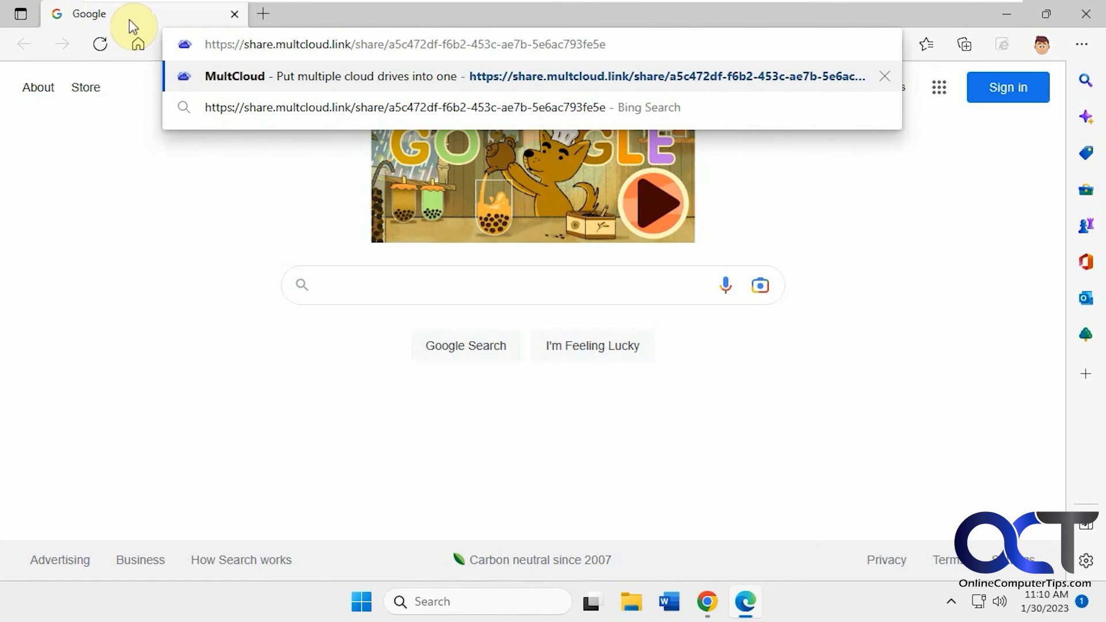
pyautogui.press('Return')
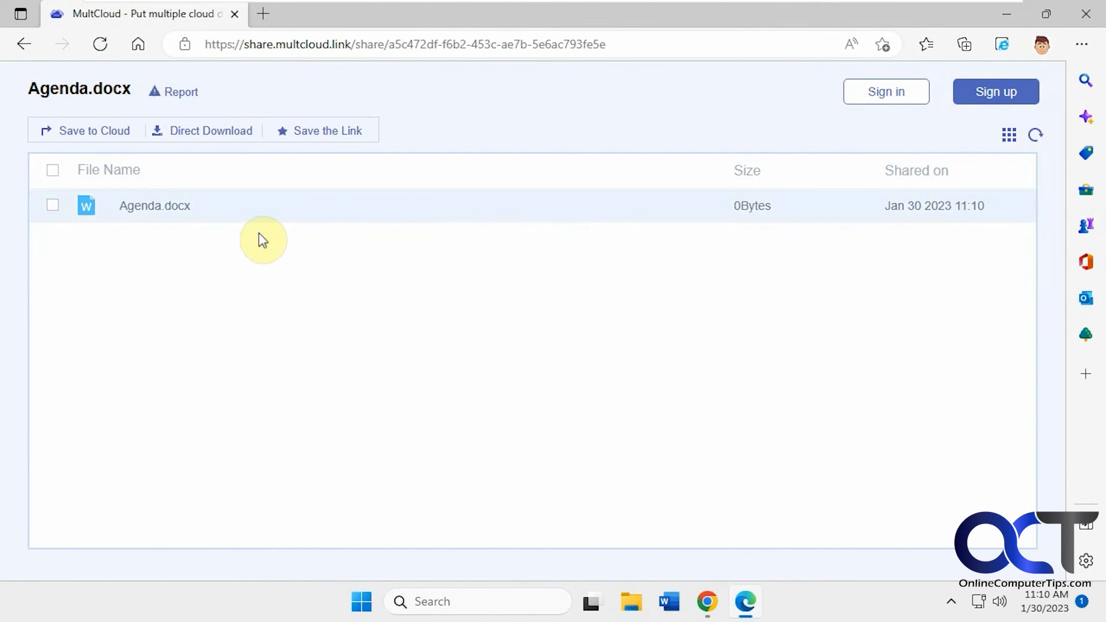
pyautogui.click(54, 207)
pyautogui.click(97, 132)
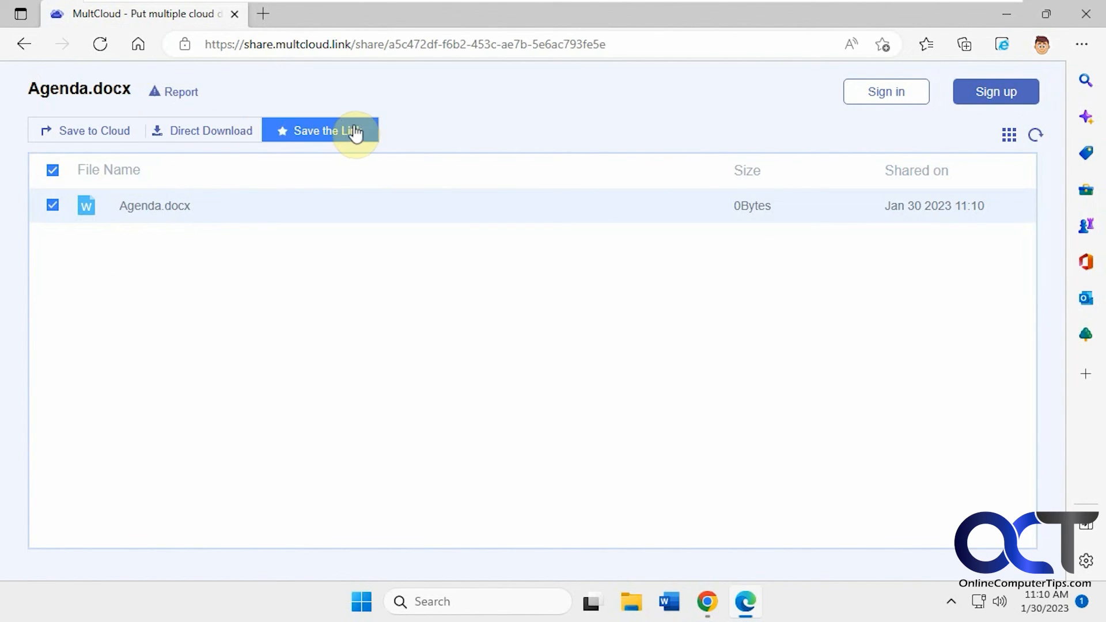
# Close the share dialog in MultCloud and select Agenda.docx in the Shares list.
pyautogui.click(1010, 17)
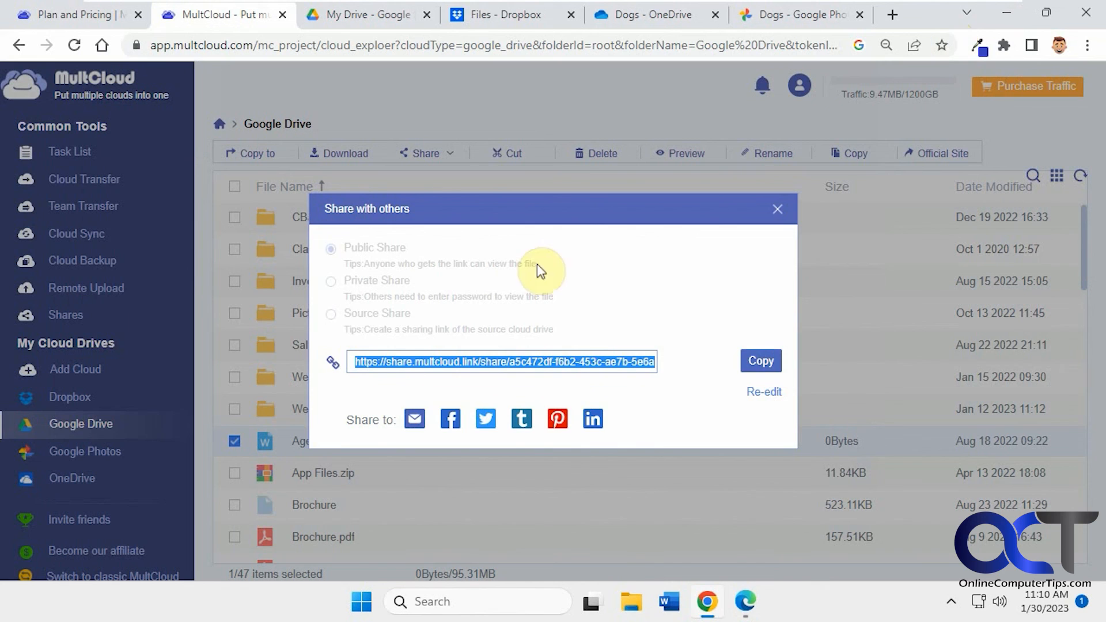
pyautogui.click(785, 211)
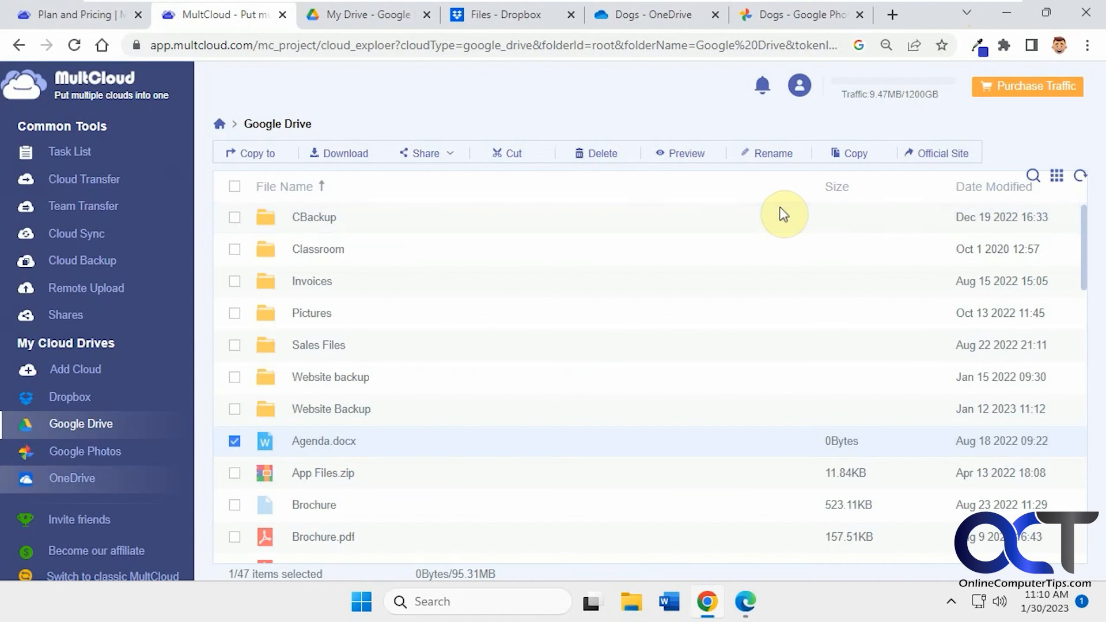
pyautogui.click(83, 318)
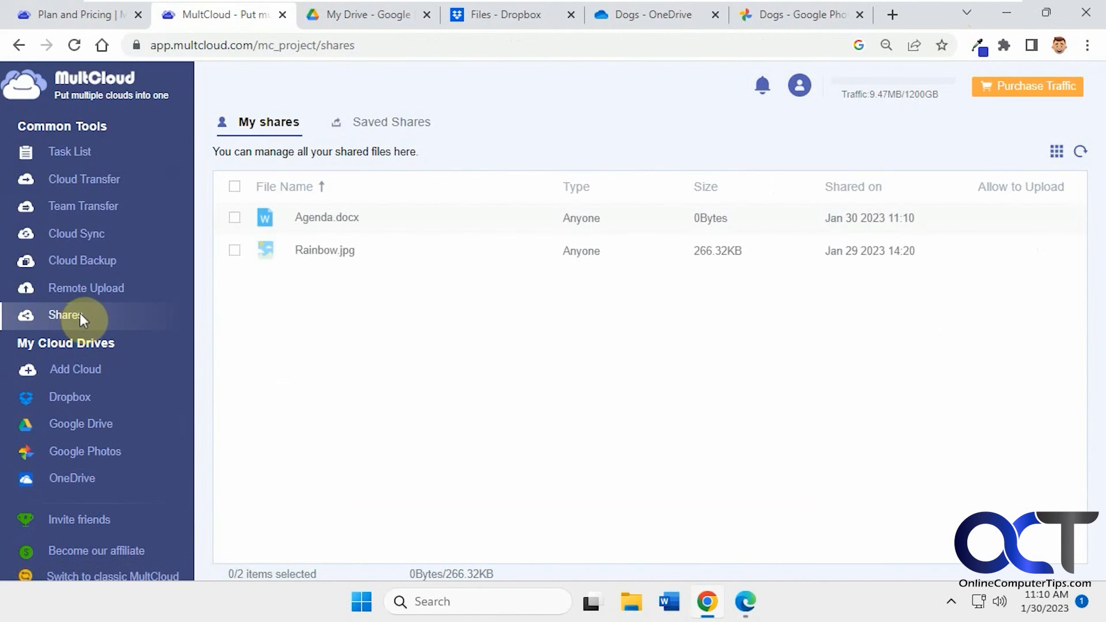
pyautogui.click(236, 221)
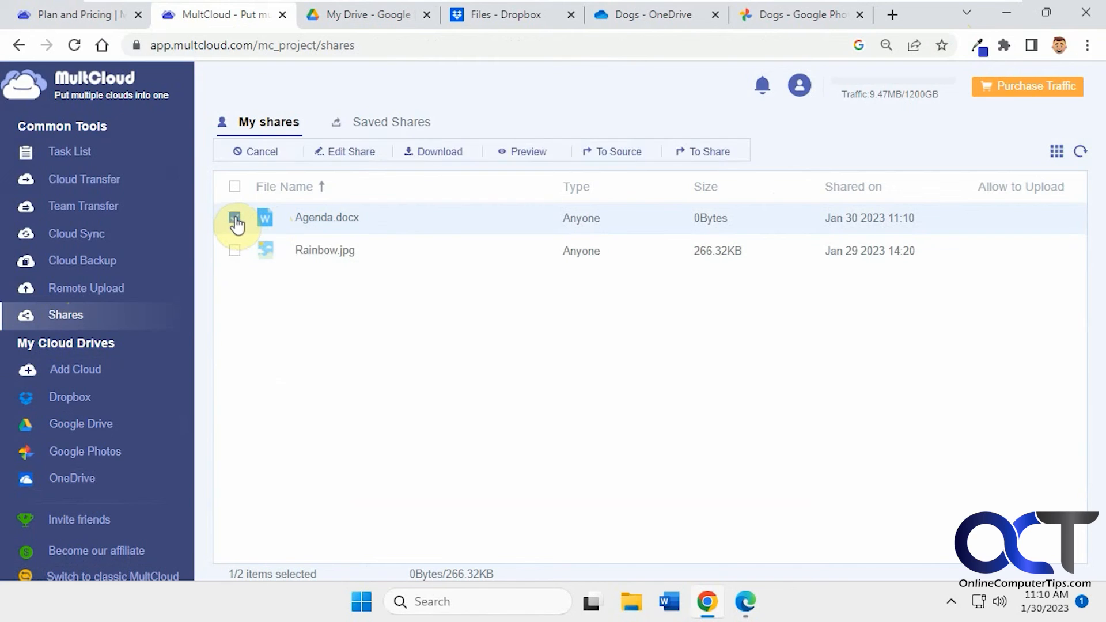